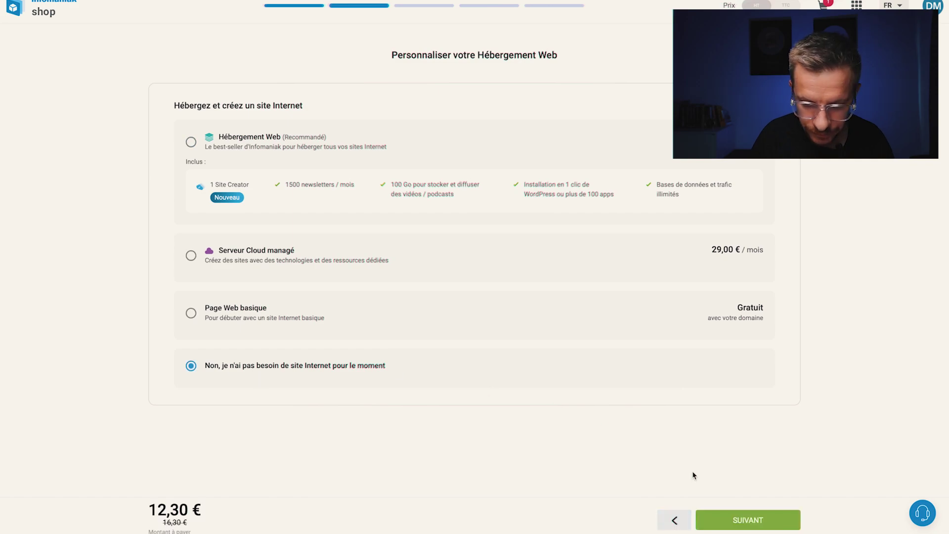
- Continue the domain order without web hosting or Renewal Warranty, choosing the account holder as the domain's owner
{"action": "left_click", "coordinate": [752, 523]}
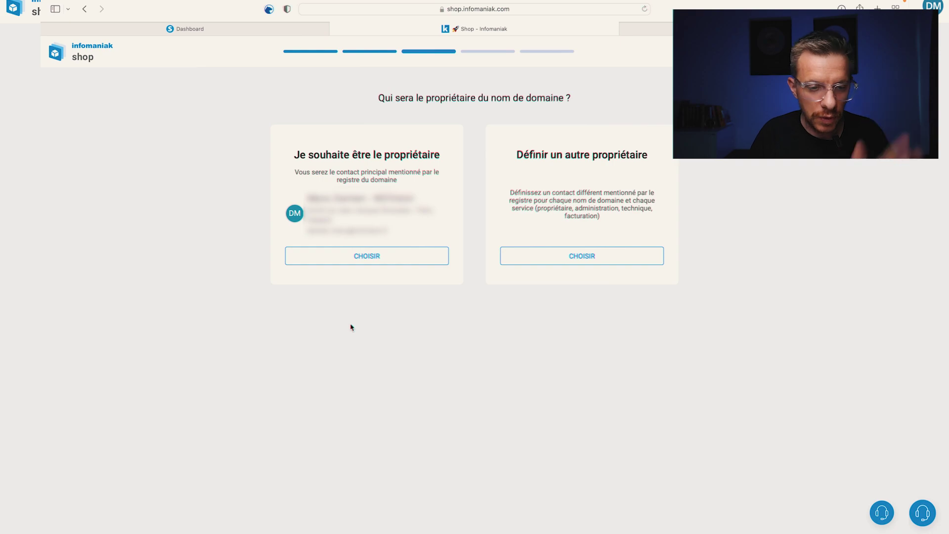
{"action": "left_click", "coordinate": [357, 258]}
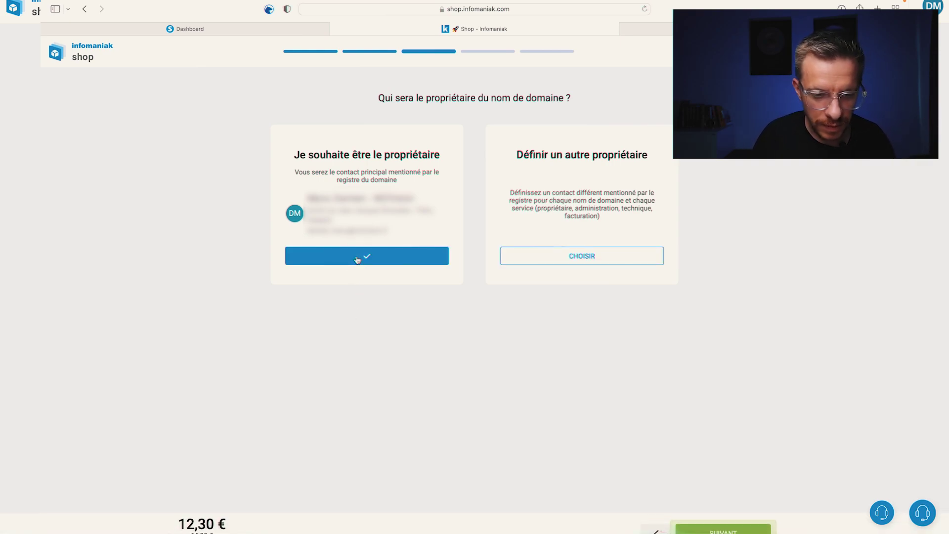
{"action": "left_click", "coordinate": [745, 525]}
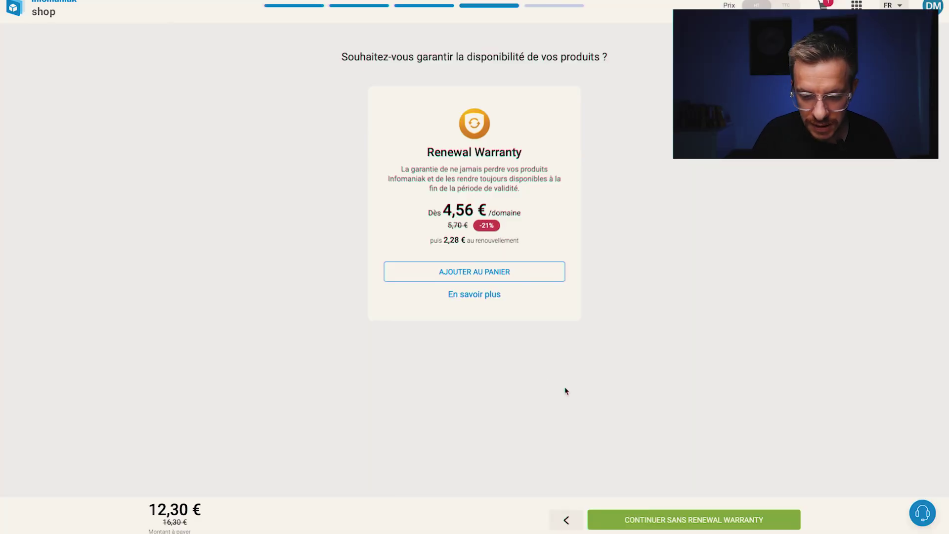
{"action": "left_click", "coordinate": [651, 521]}
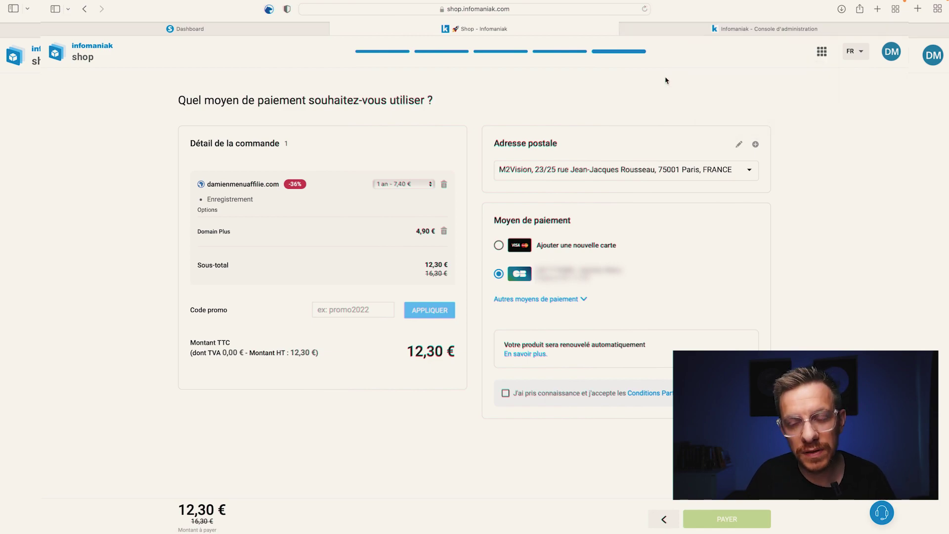
- Switch to the Infomaniak Manager and open the Domaine product under Web et Domaine
{"action": "left_click", "coordinate": [663, 32]}
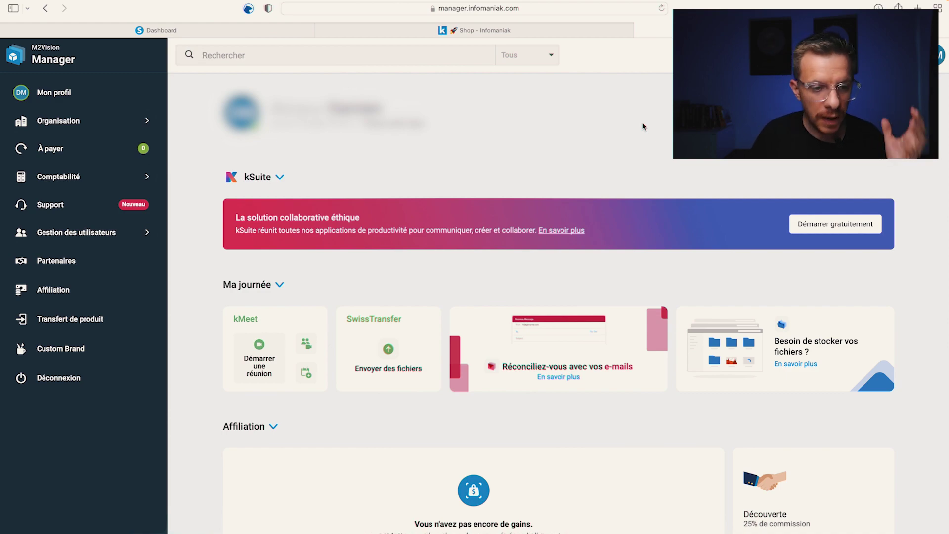
{"action": "scroll", "coordinate": [559, 150], "scroll_direction": "down", "scroll_amount": 10}
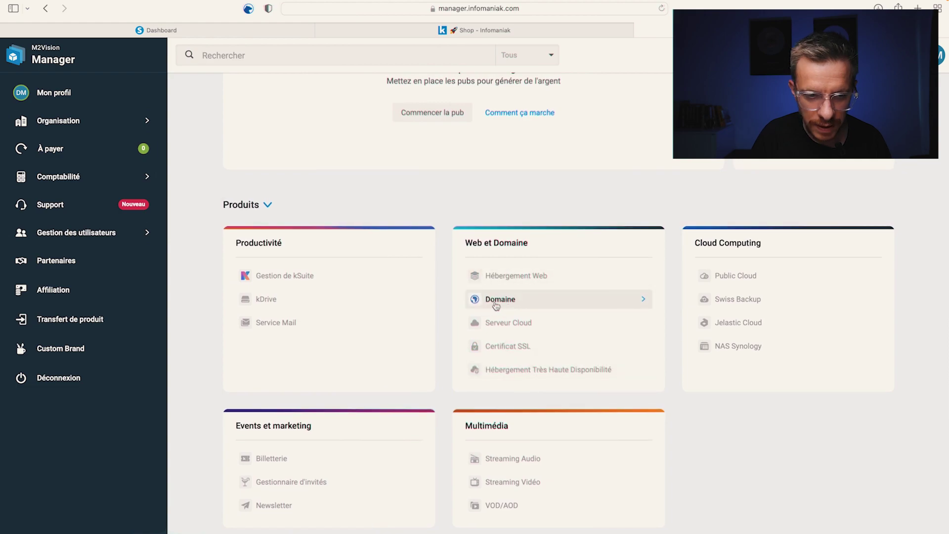
{"action": "left_click", "coordinate": [496, 306]}
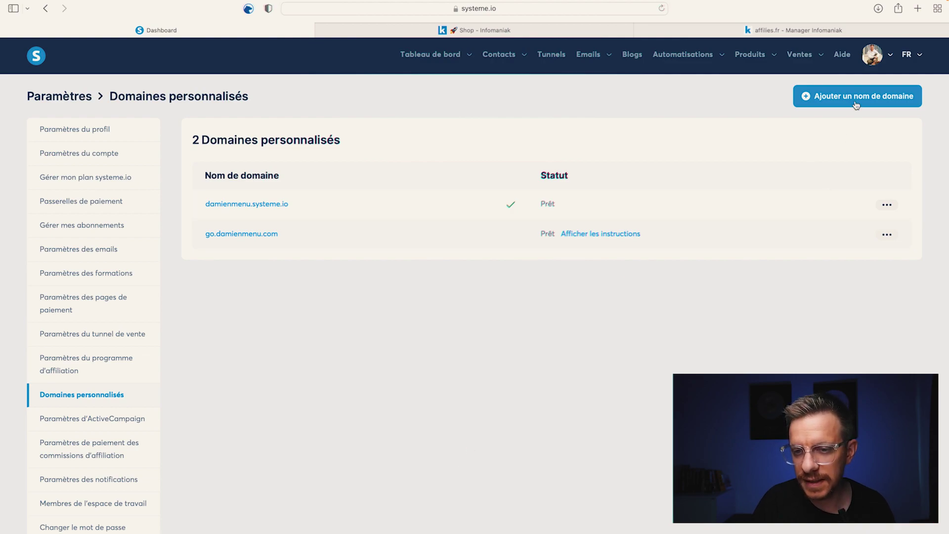
{"action": "left_click", "coordinate": [873, 60]}
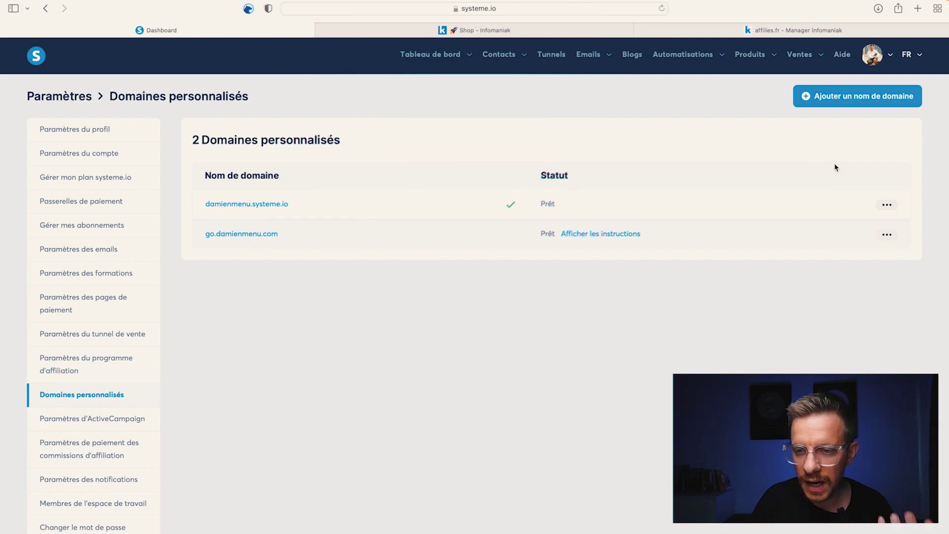
{"action": "left_click", "coordinate": [855, 106]}
{"action": "left_click", "coordinate": [440, 311]}
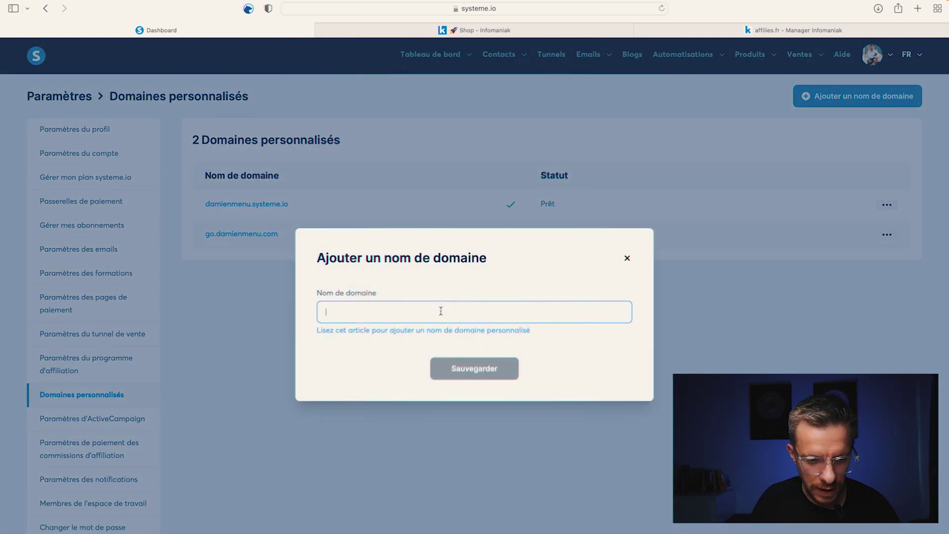
{"action": "type", "text": "affilies.fr"}
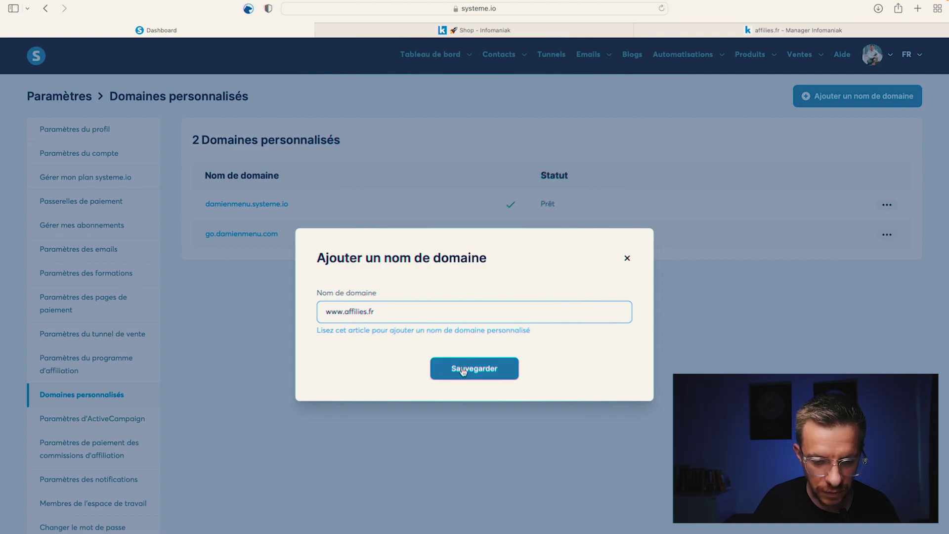
{"action": "left_click", "coordinate": [464, 372]}
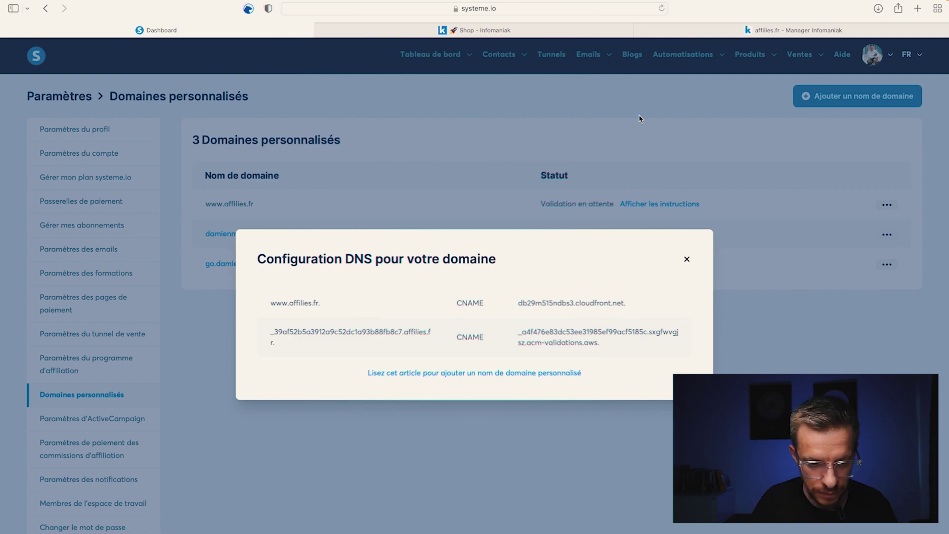
- In the Infomaniak Manager, open the DNS zone of affilies.fr and start a new entry of type CNAME
{"action": "key", "text": "ctrl+shift+Tab"}
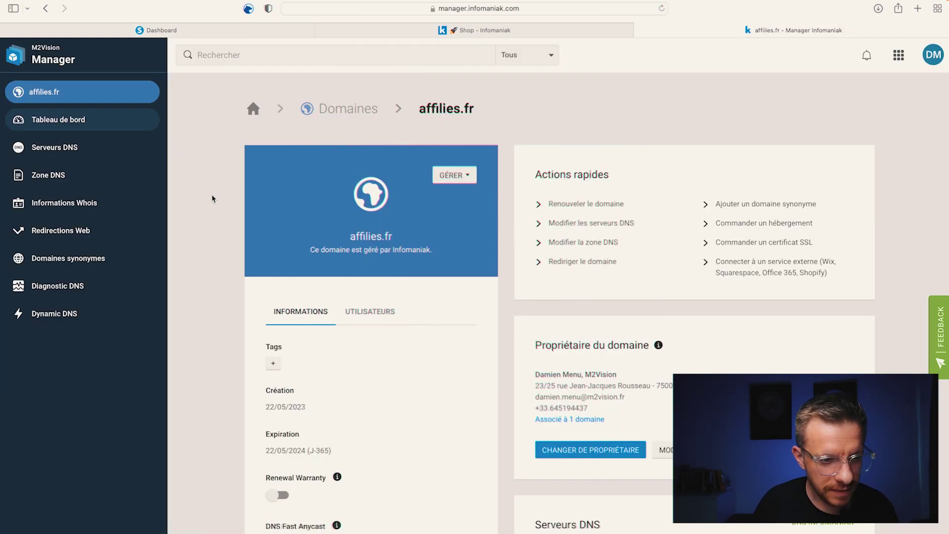
{"action": "left_click", "coordinate": [59, 179]}
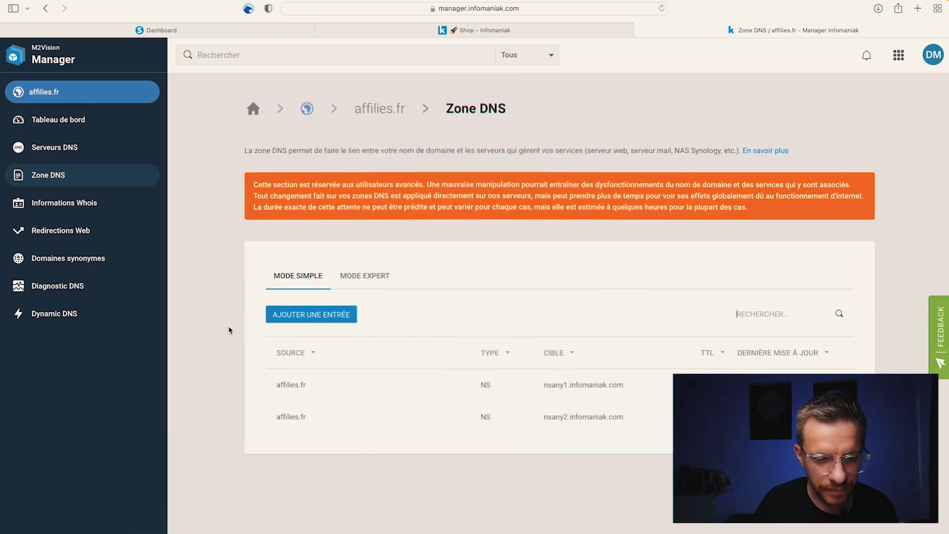
{"action": "left_click", "coordinate": [311, 316]}
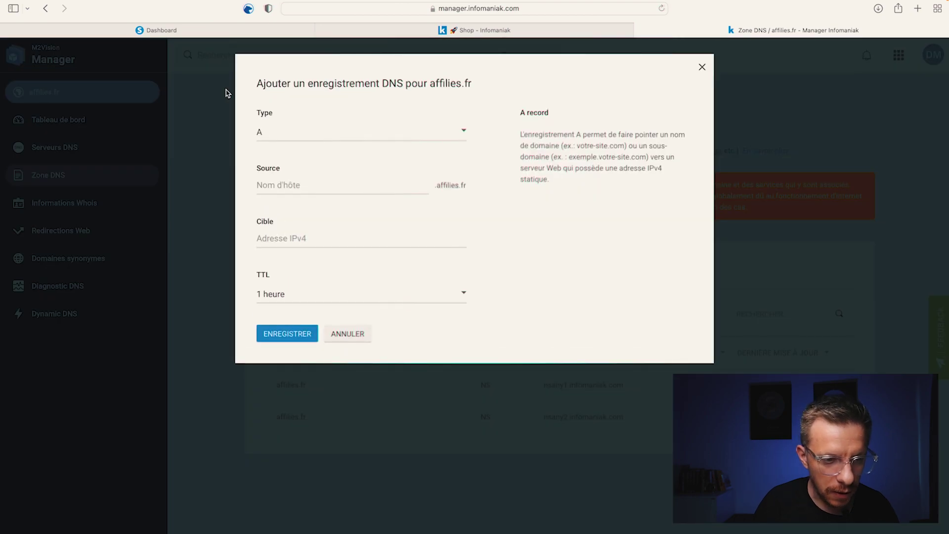
{"action": "left_click", "coordinate": [188, 33]}
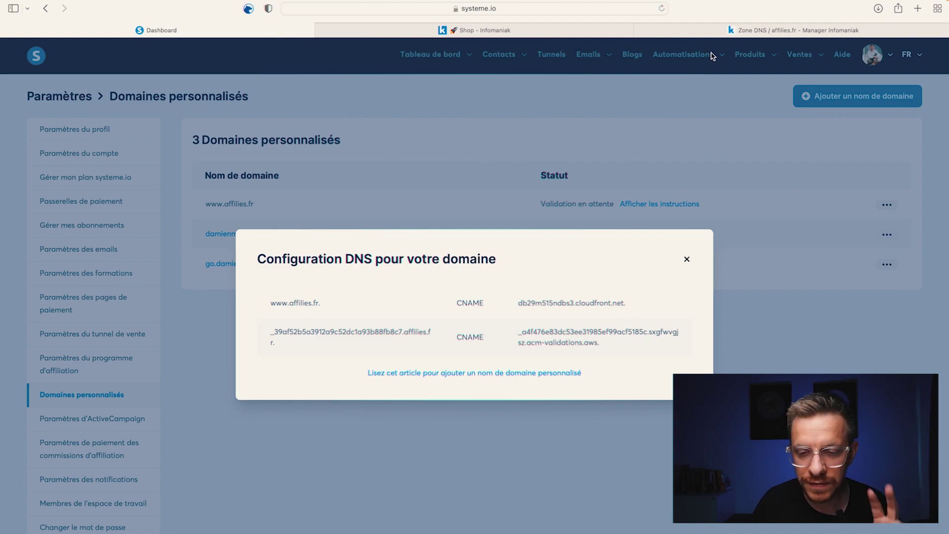
{"action": "mouse_move", "coordinate": [719, 33]}
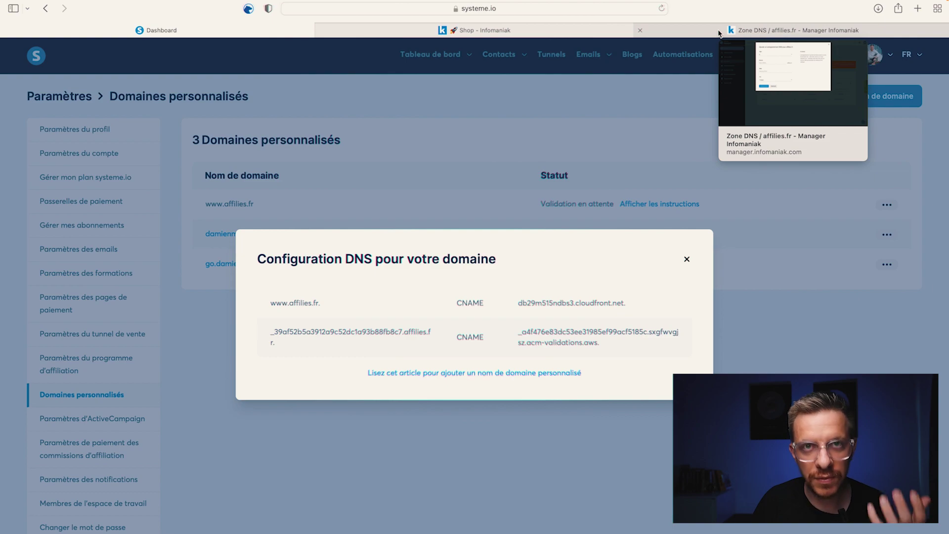
{"action": "left_click", "coordinate": [719, 33]}
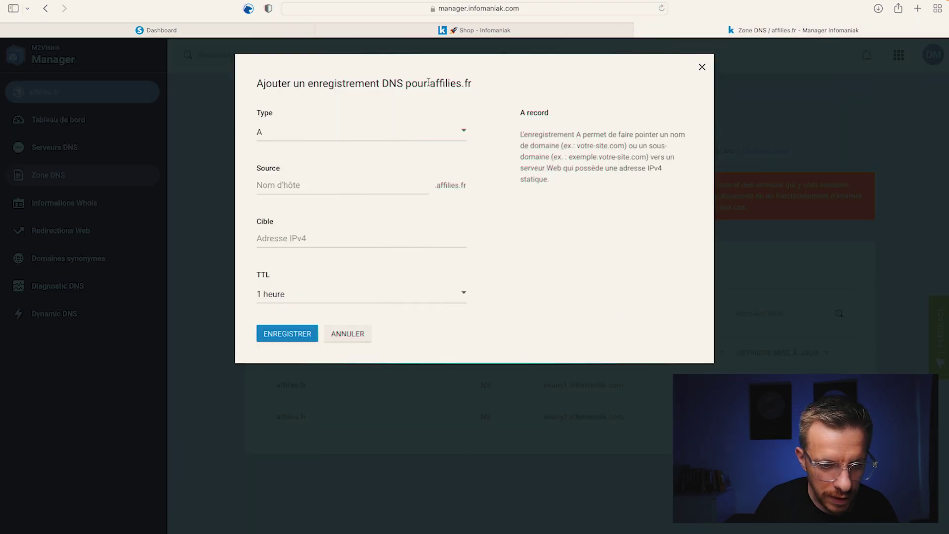
{"action": "left_click", "coordinate": [434, 134]}
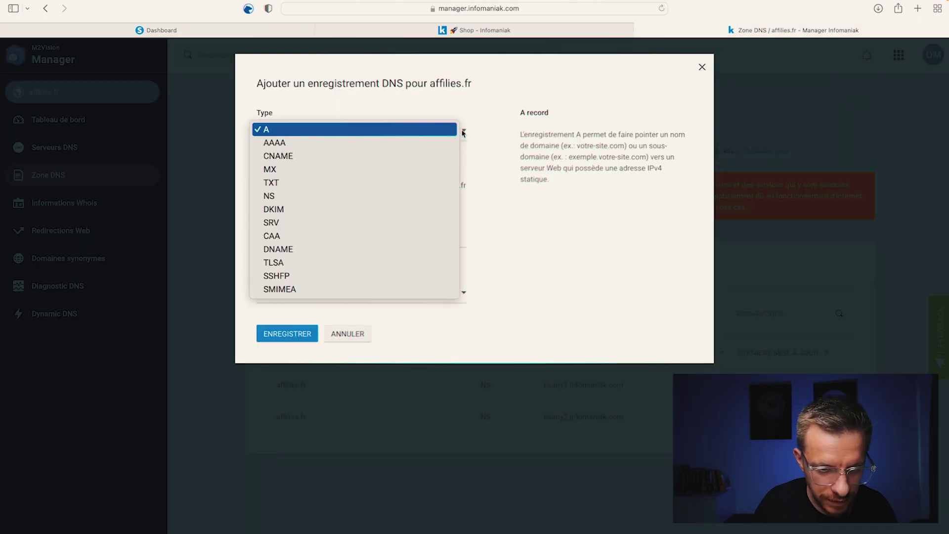
{"action": "left_click", "coordinate": [301, 161]}
- Enter www as the CNAME entry's source, taking only the part before .affilies.fr from the systeme.io DNS instructions
{"action": "left_click", "coordinate": [156, 30]}
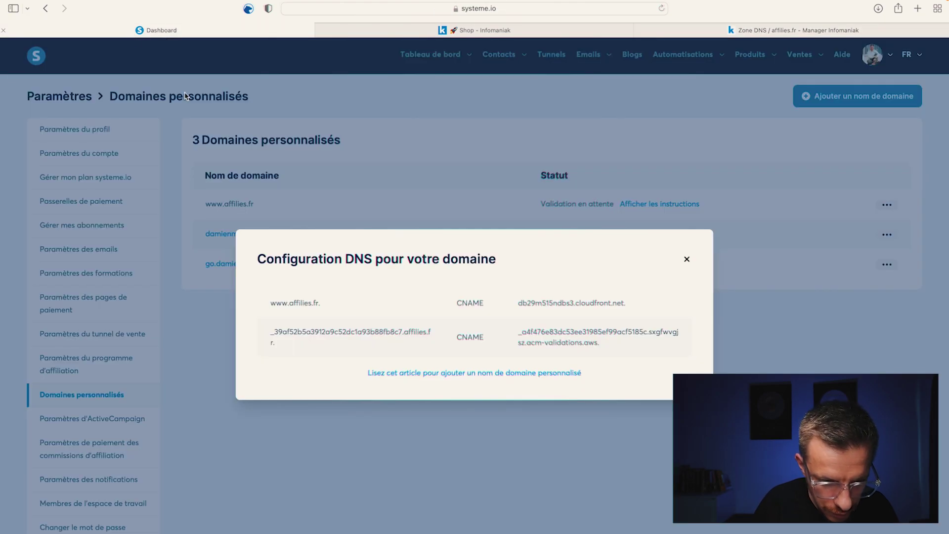
{"action": "left_click", "coordinate": [809, 33]}
{"action": "left_click_drag", "start_coordinate": [482, 186], "coordinate": [439, 185]}
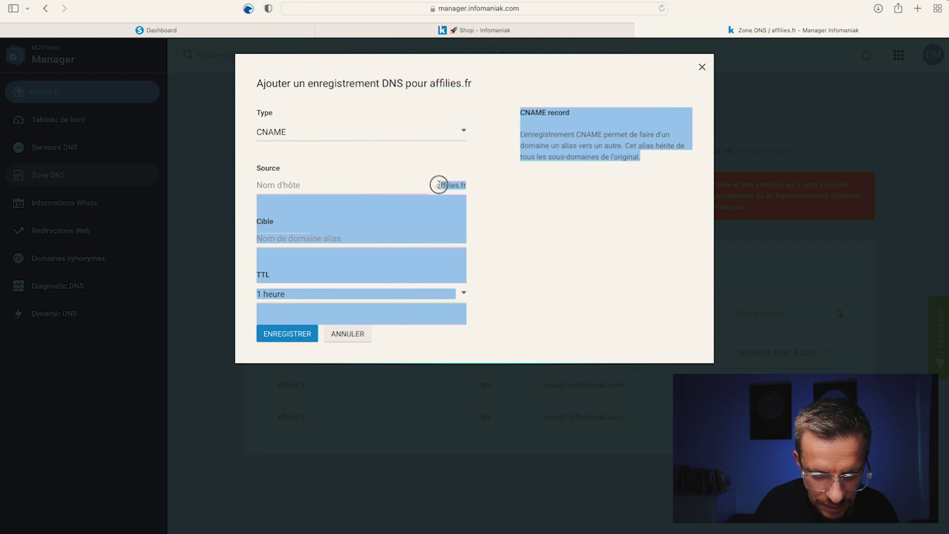
{"action": "left_click", "coordinate": [489, 189]}
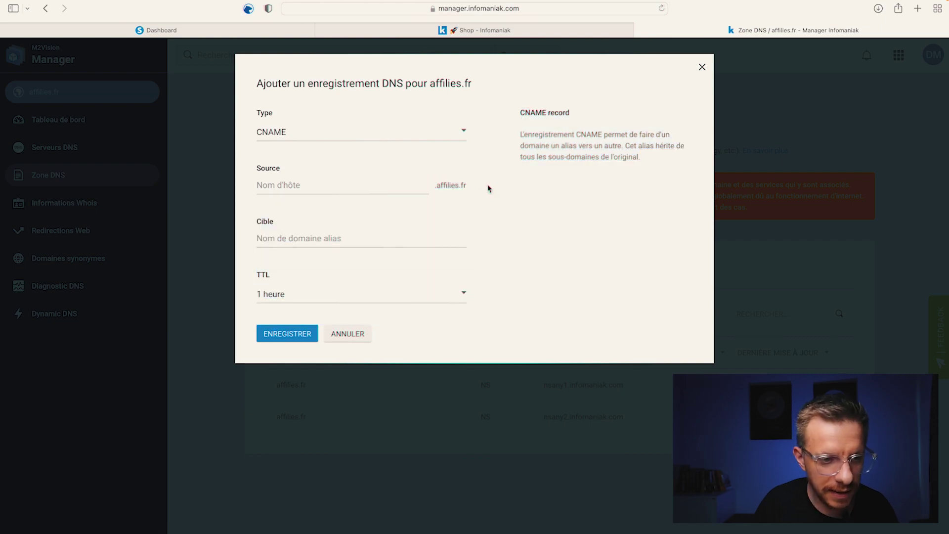
{"action": "left_click", "coordinate": [193, 30]}
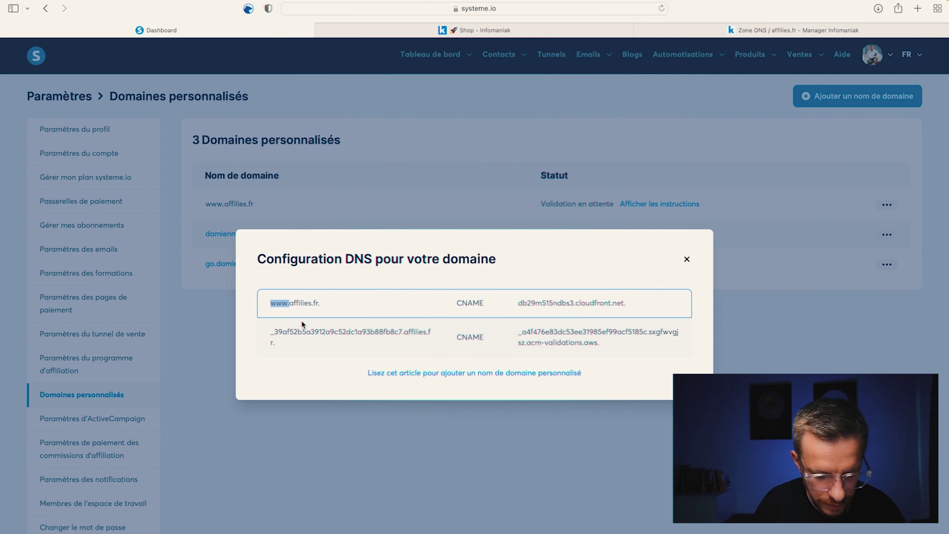
{"action": "left_click", "coordinate": [847, 25]}
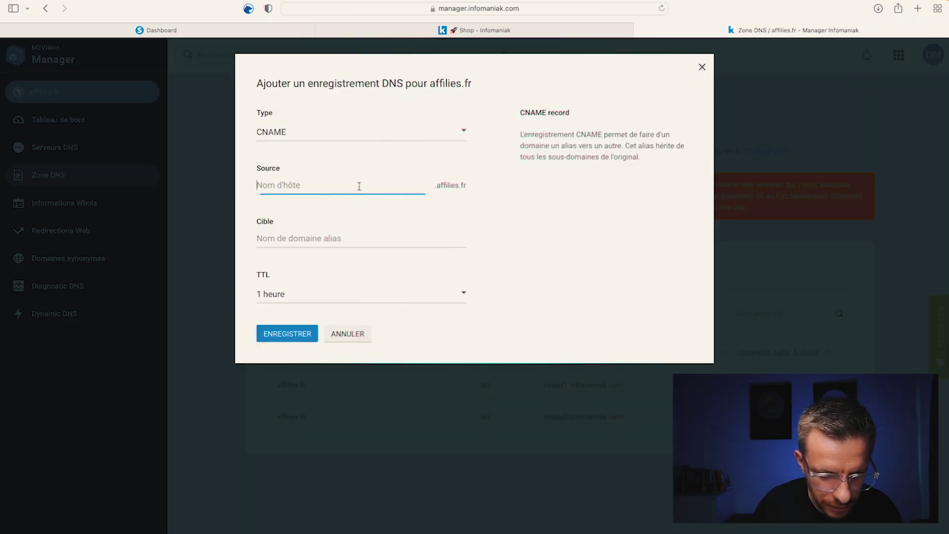
{"action": "left_click_drag", "start_coordinate": [480, 186], "coordinate": [453, 186]}
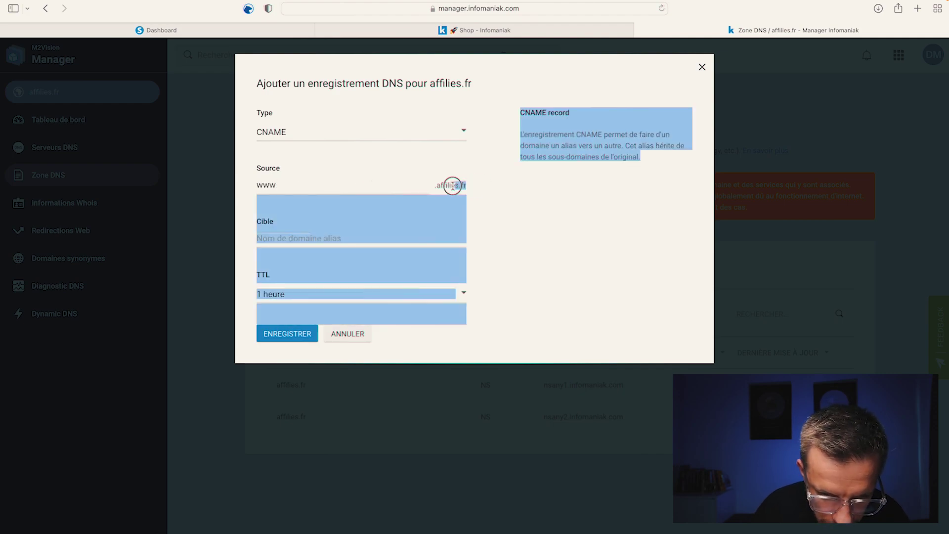
{"action": "left_click", "coordinate": [383, 186]}
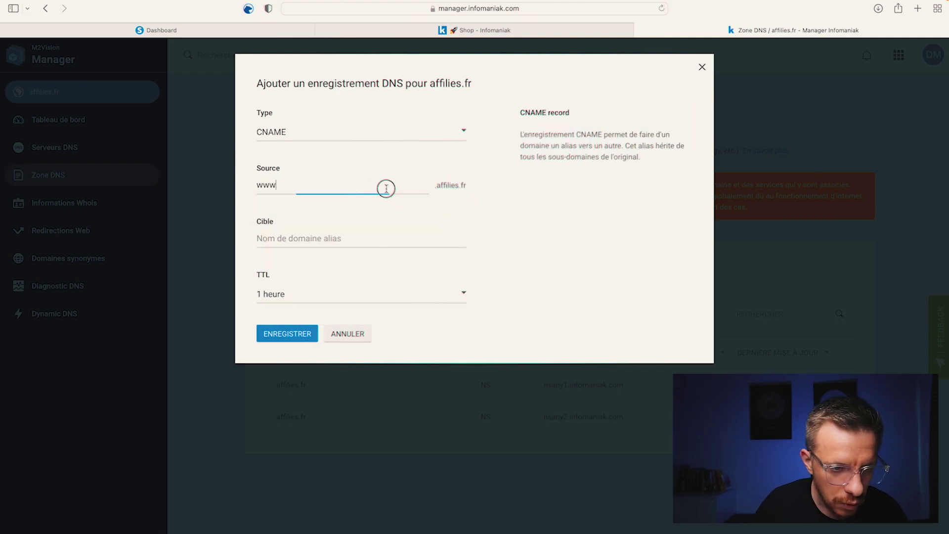
{"action": "left_click", "coordinate": [119, 32]}
{"action": "left_click", "coordinate": [321, 307]}
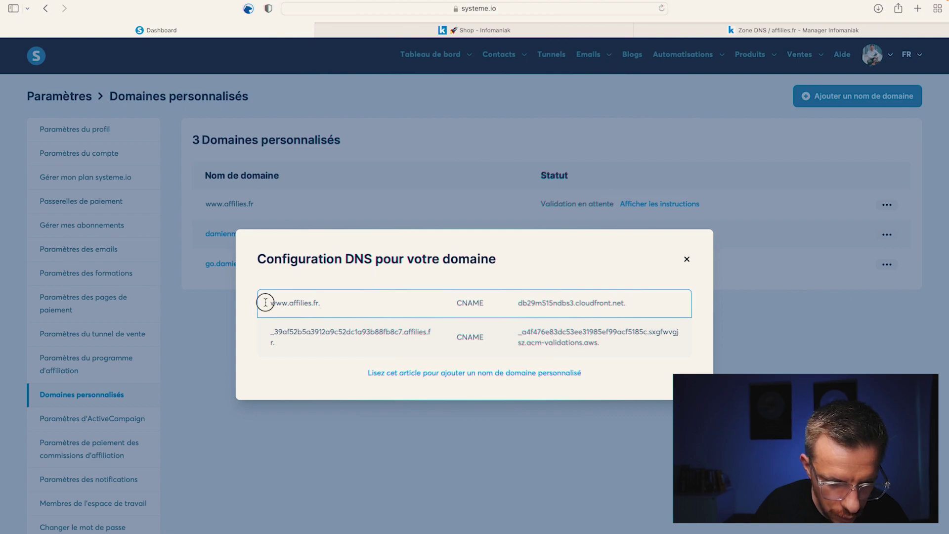
{"action": "left_click_drag", "start_coordinate": [265, 302], "coordinate": [284, 305]}
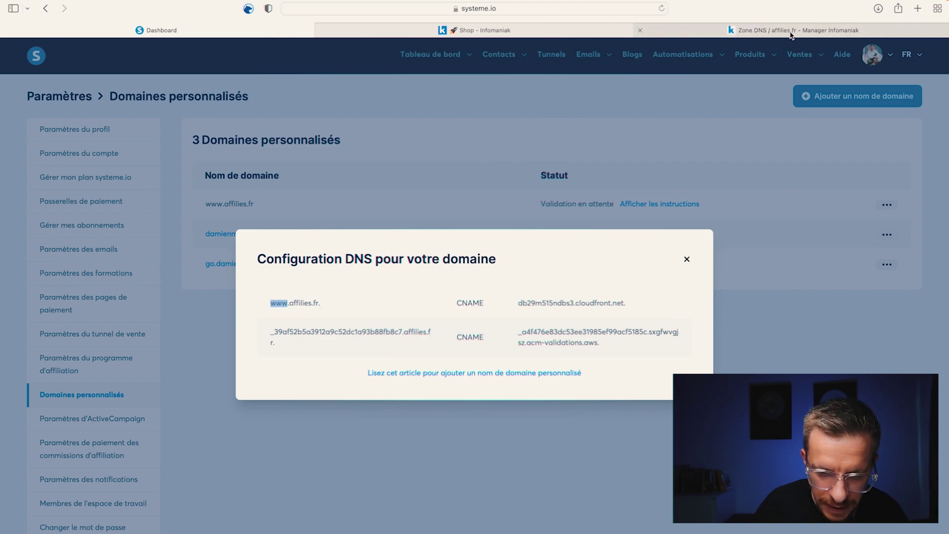
- Copy db29m515ndbs3.cloudfront.net from systeme.io into the CNAME entry's target, remove the trailing period, and save the entry
{"action": "left_click_drag", "start_coordinate": [517, 302], "coordinate": [630, 303]}
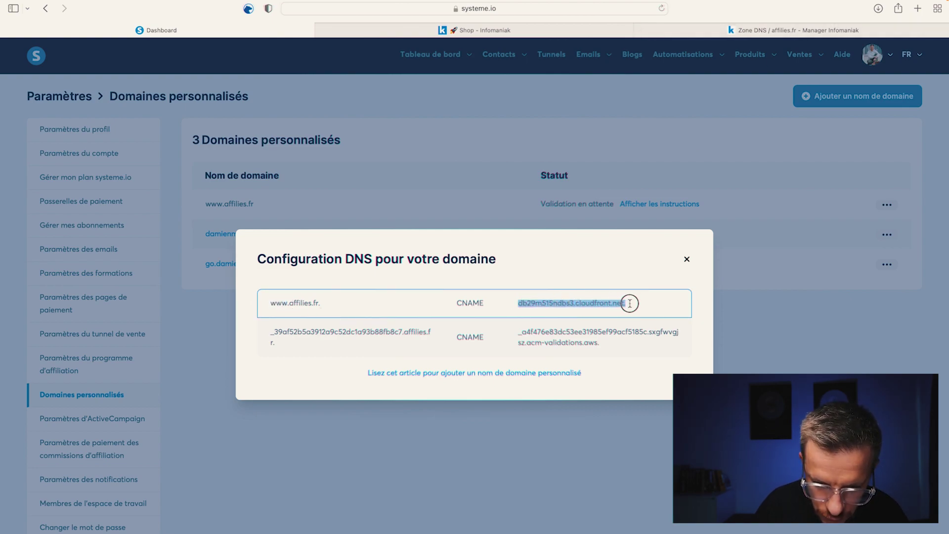
{"action": "right_click", "coordinate": [621, 303]}
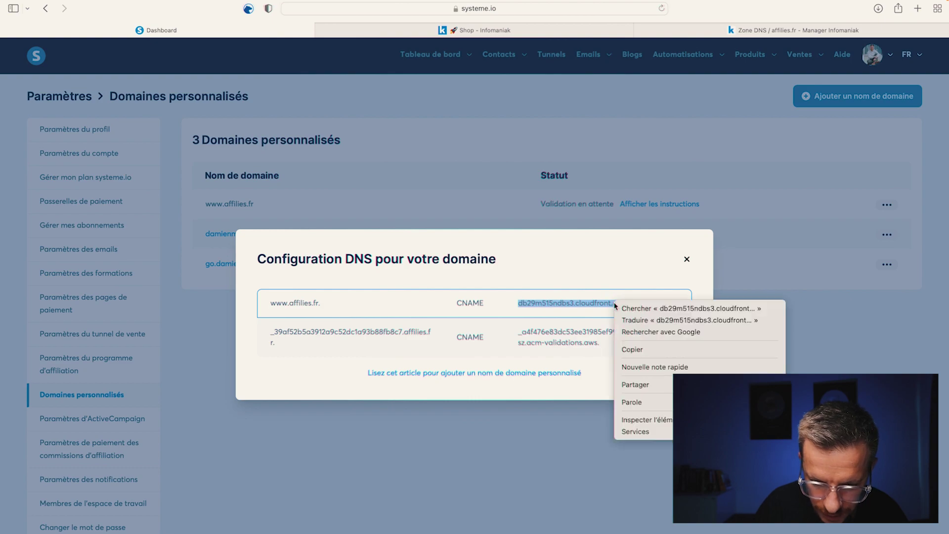
{"action": "left_click", "coordinate": [635, 351]}
{"action": "left_click", "coordinate": [742, 30]}
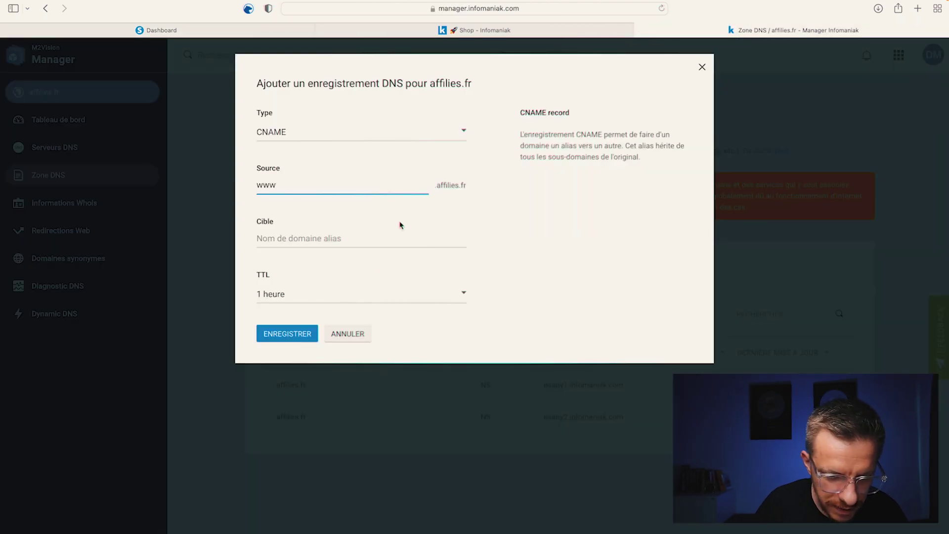
{"action": "left_click", "coordinate": [374, 240]}
{"action": "key", "text": "super+v"}
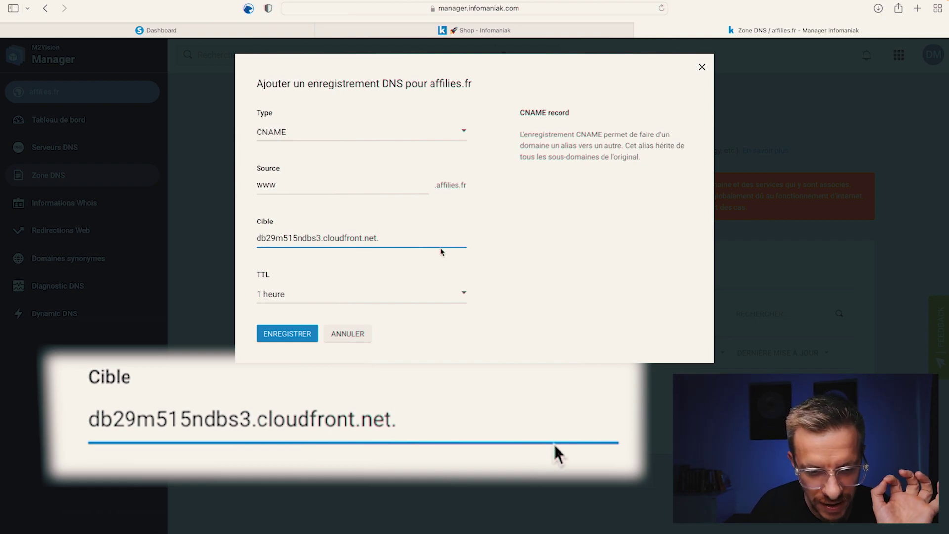
{"action": "key", "text": "BackSpace"}
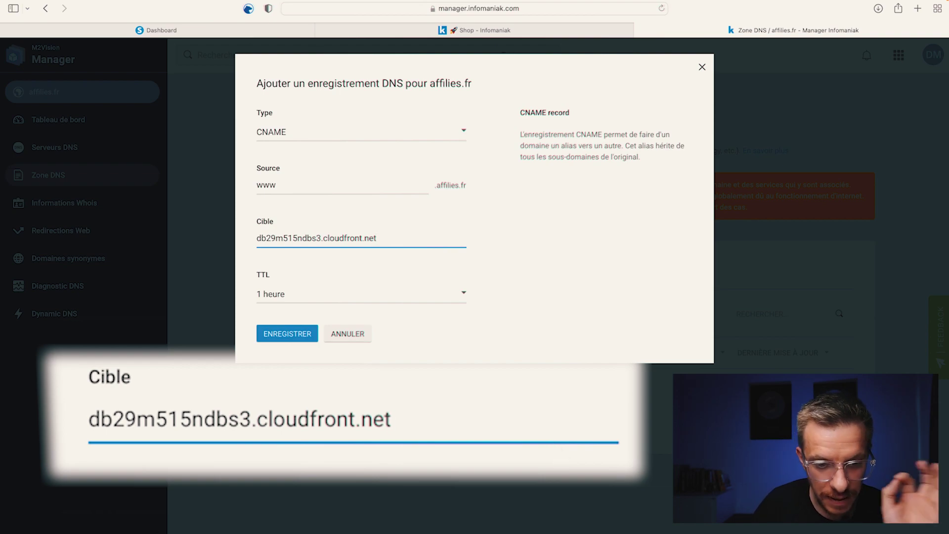
{"action": "left_click", "coordinate": [304, 336]}
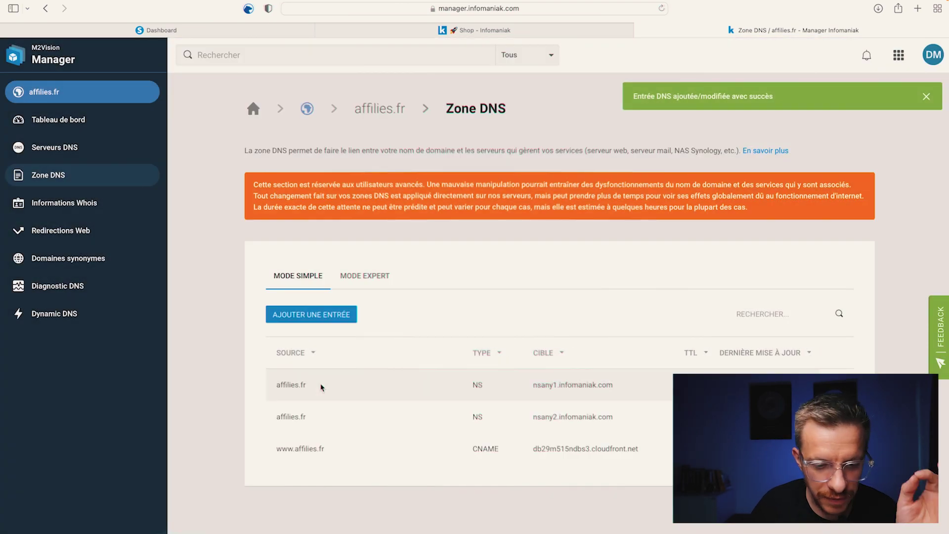
- Start another CNAME entry for affilies.fr and set its source to _39af52b5a3912a9c52dc1a93b88fb8c7, copied from systeme.io's second DNS record without .affilies.fr
{"action": "left_click", "coordinate": [342, 318]}
{"action": "left_click", "coordinate": [460, 135]}
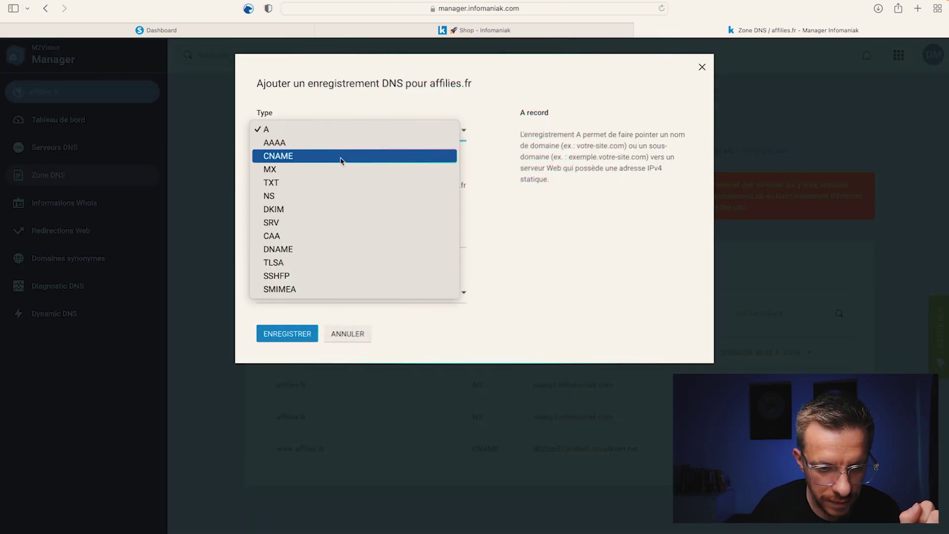
{"action": "left_click", "coordinate": [319, 156]}
{"action": "left_click", "coordinate": [153, 31]}
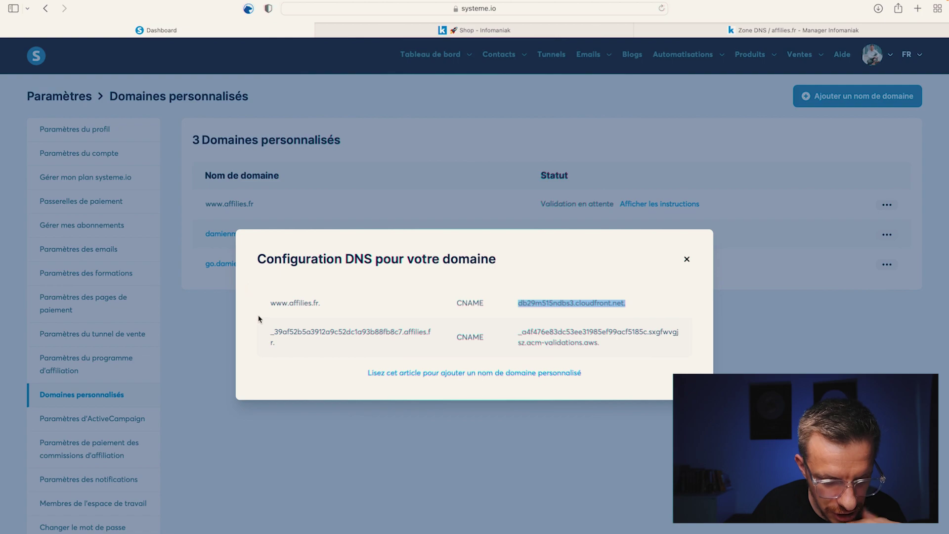
{"action": "left_click_drag", "start_coordinate": [271, 334], "coordinate": [399, 328]}
{"action": "right_click", "coordinate": [399, 327]}
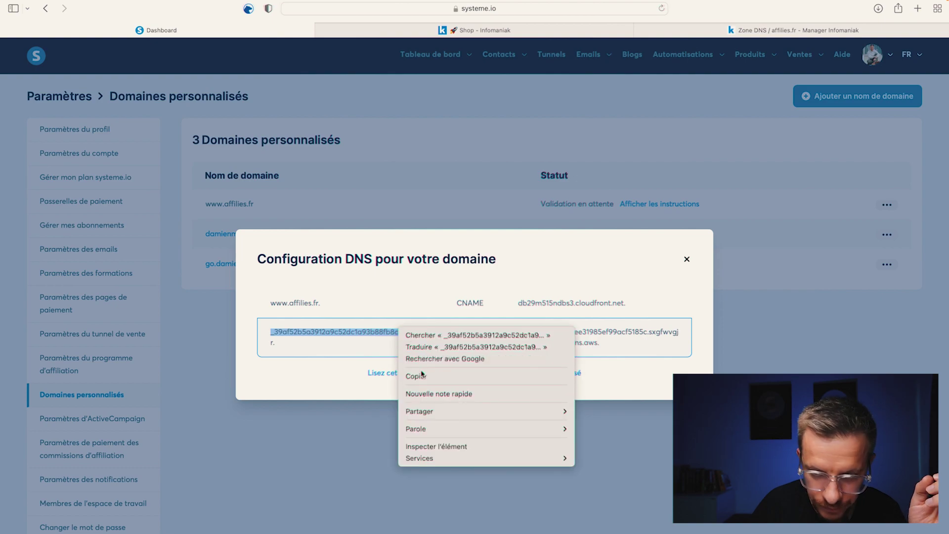
{"action": "left_click", "coordinate": [423, 377]}
{"action": "left_click", "coordinate": [796, 30]}
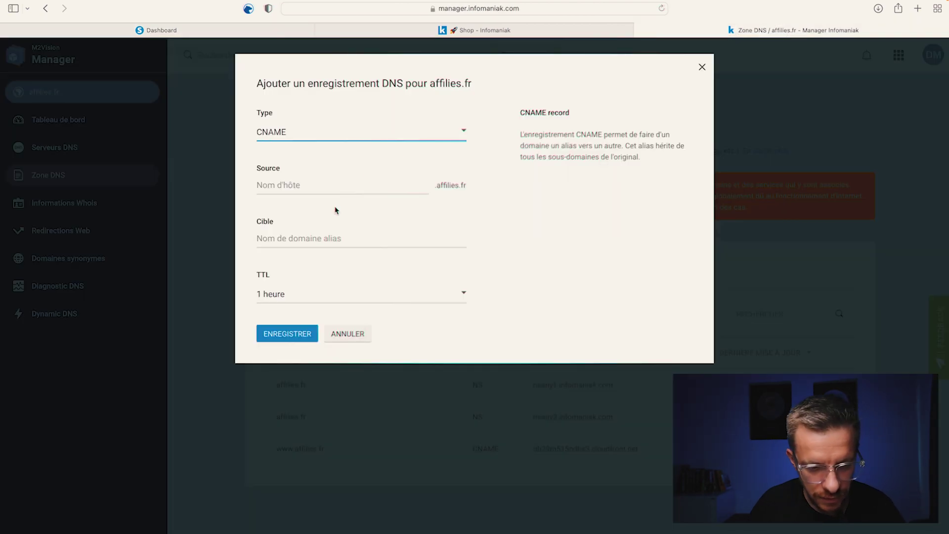
{"action": "left_click", "coordinate": [326, 184]}
{"action": "key", "text": "super+v"}
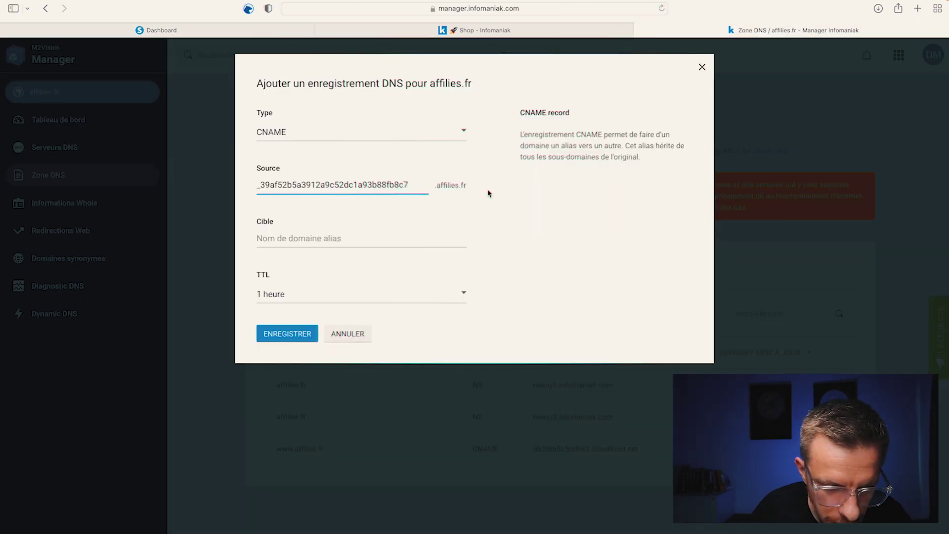
- Compare the entry's source and its fixed .affilies.fr suffix with the full record name in the systeme.io DNS instructions
{"action": "left_click_drag", "start_coordinate": [488, 194], "coordinate": [385, 185]}
{"action": "left_click", "coordinate": [159, 33]}
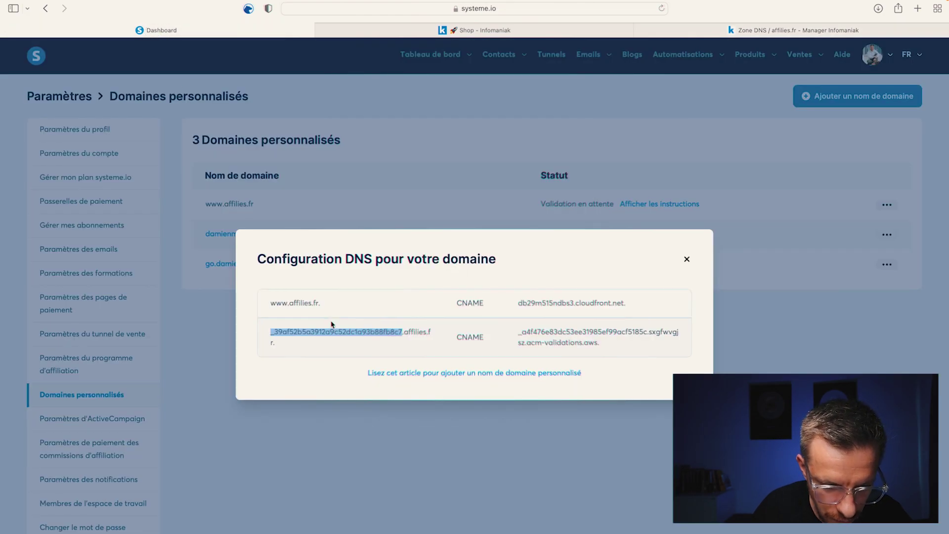
{"action": "left_click", "coordinate": [283, 359]}
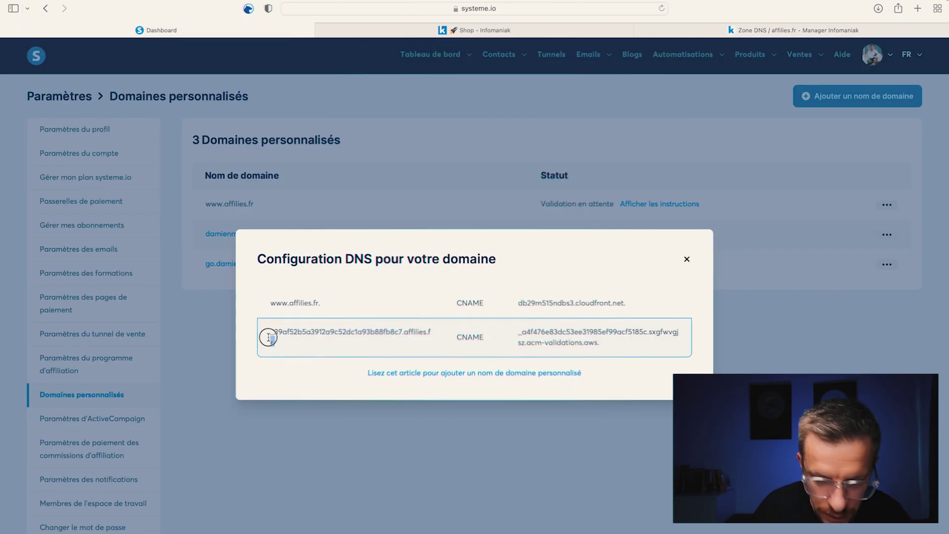
{"action": "left_click_drag", "start_coordinate": [269, 337], "coordinate": [403, 332]}
{"action": "left_click", "coordinate": [796, 31]}
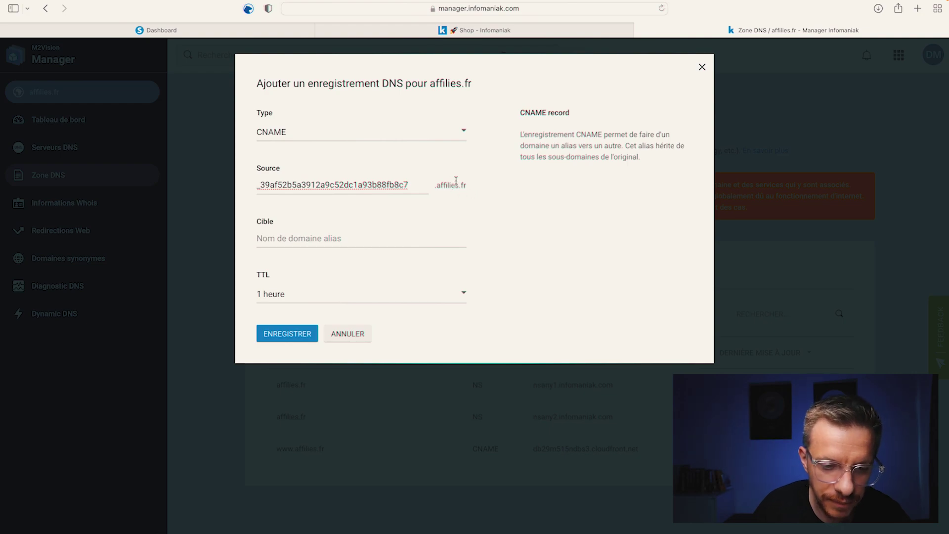
{"action": "left_click_drag", "start_coordinate": [436, 188], "coordinate": [476, 187]}
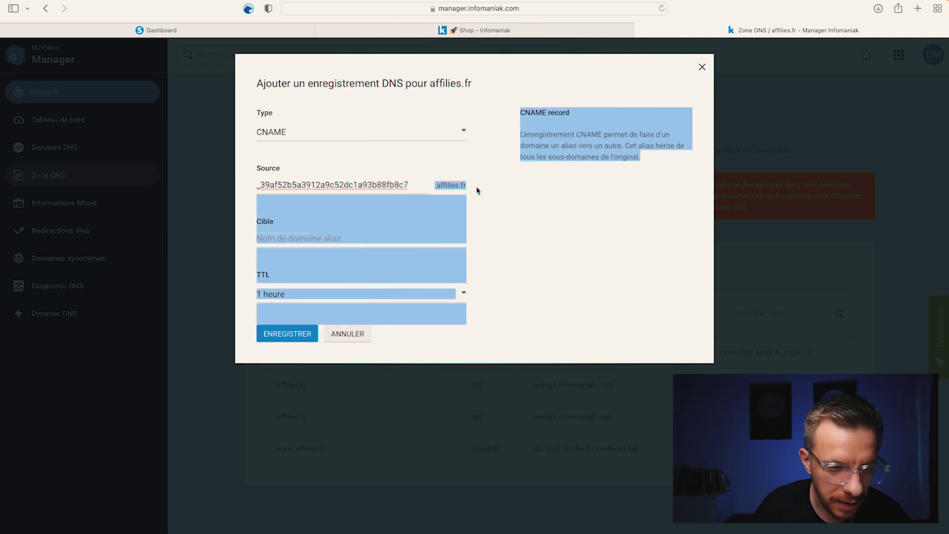
- Copy _a4f476e83dc53ee31985ef99acf5185c.sxgfwvgjsz.acm-validations.aws from systeme.io into the CNAME entry's target, remove the trailing period, and save the entry
{"action": "left_click", "coordinate": [149, 30]}
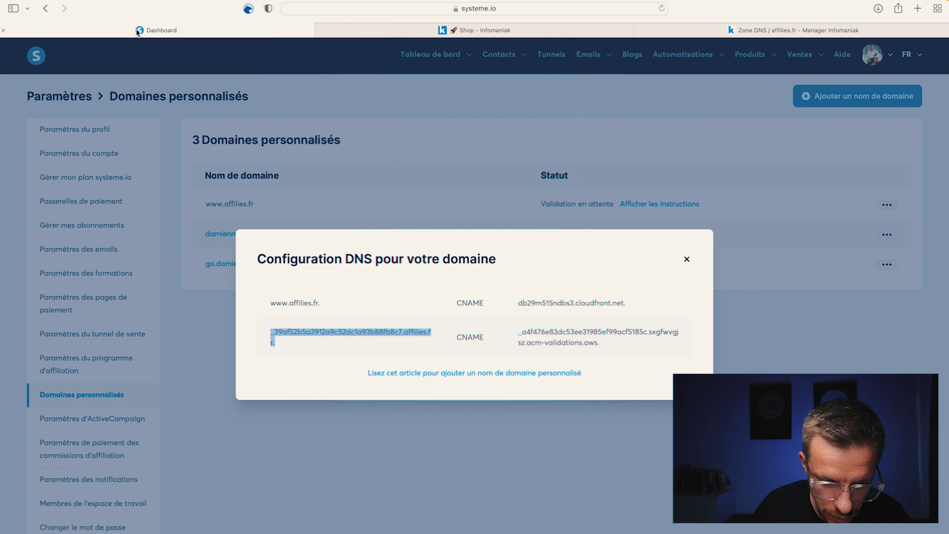
{"action": "left_click", "coordinate": [349, 349]}
{"action": "double_click", "coordinate": [519, 334]}
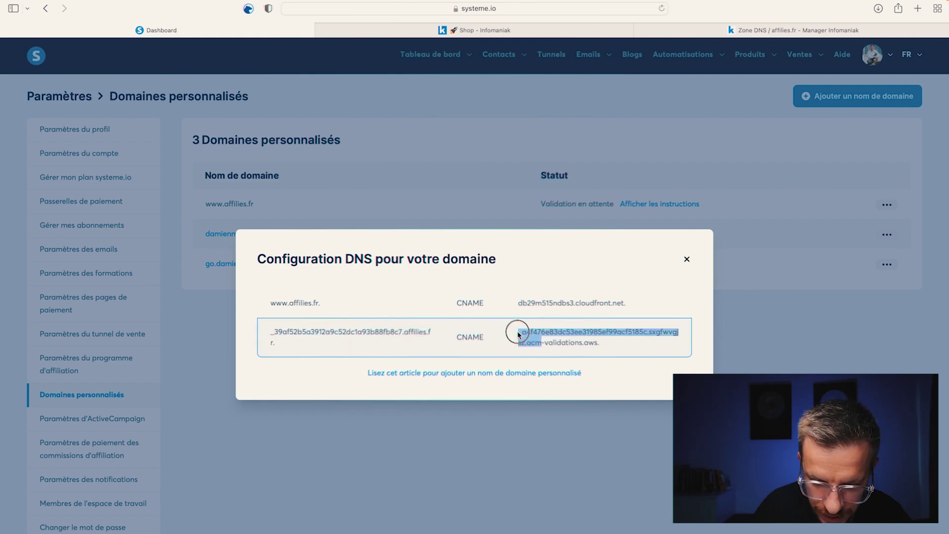
{"action": "left_click", "coordinate": [567, 343]}
{"action": "left_click_drag", "start_coordinate": [606, 345], "coordinate": [516, 326]}
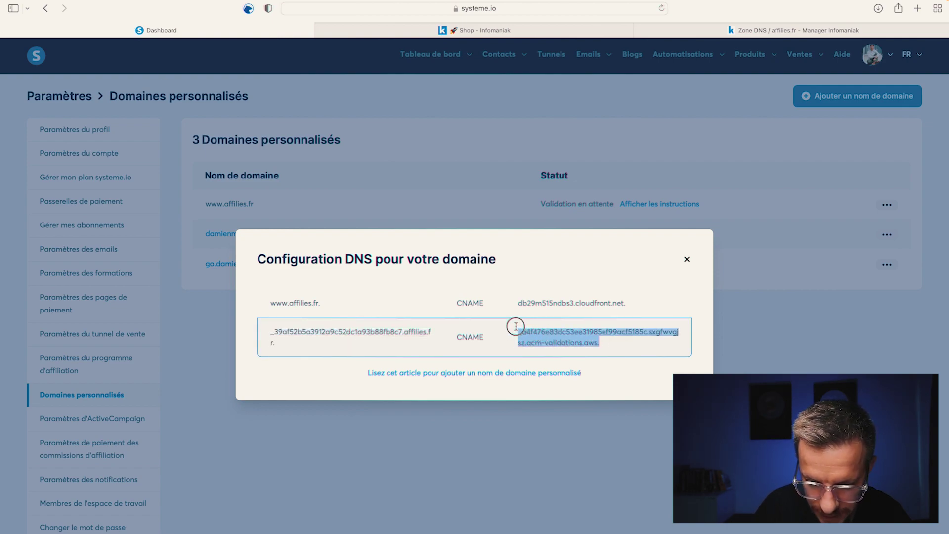
{"action": "right_click", "coordinate": [535, 331]}
{"action": "left_click", "coordinate": [549, 377]}
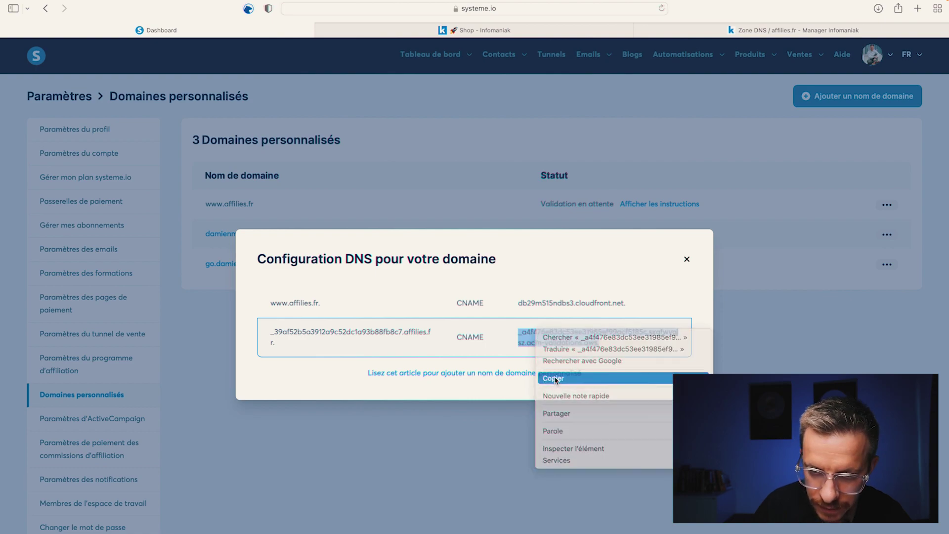
{"action": "left_click", "coordinate": [743, 29]}
{"action": "left_click", "coordinate": [381, 240]}
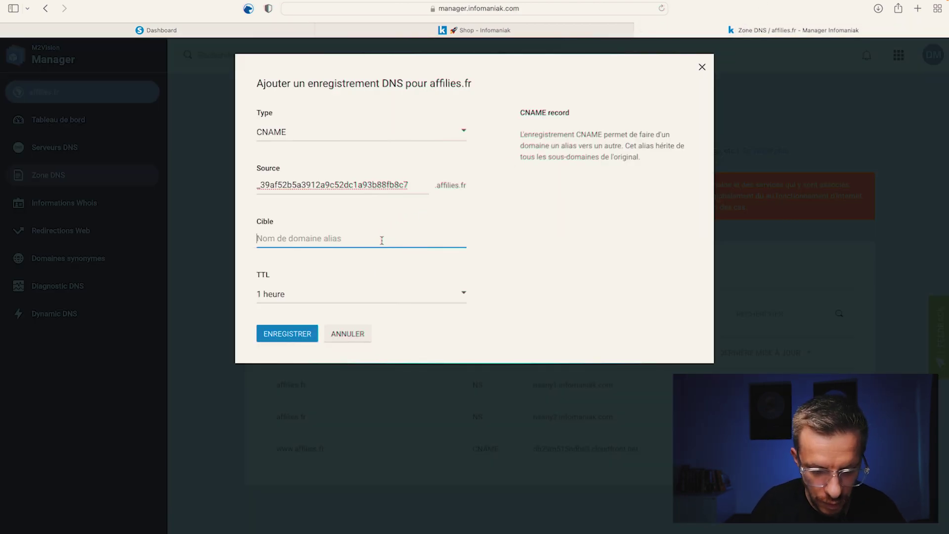
{"action": "key", "text": "super+v"}
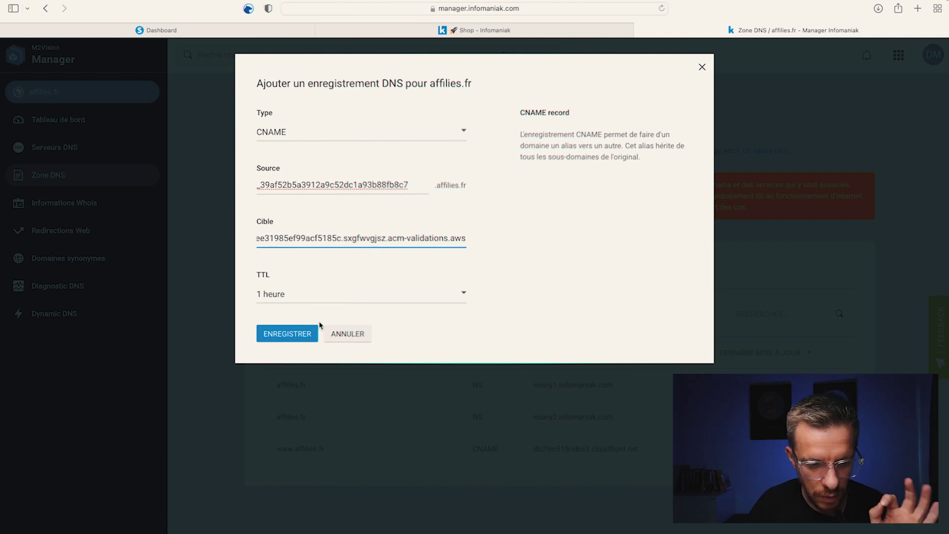
{"action": "left_click", "coordinate": [295, 336]}
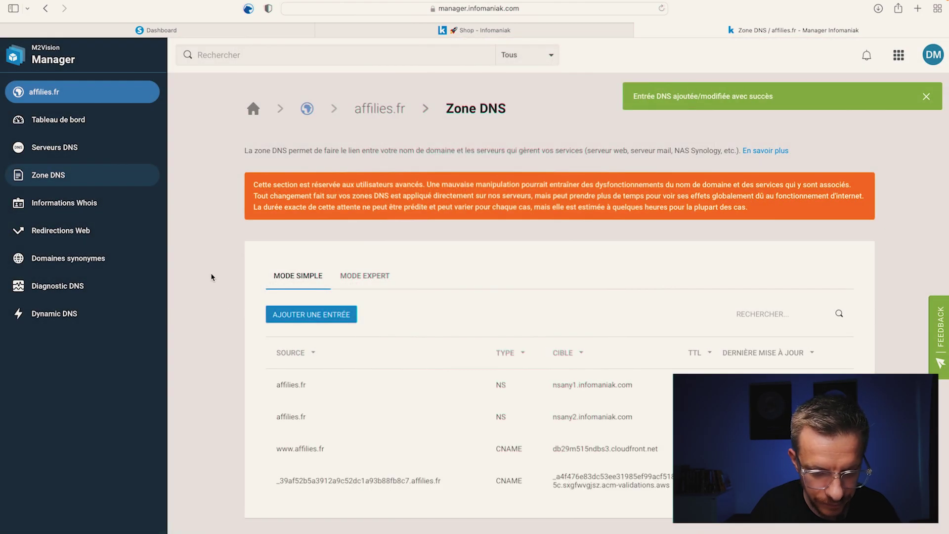
{"action": "left_click", "coordinate": [131, 29]}
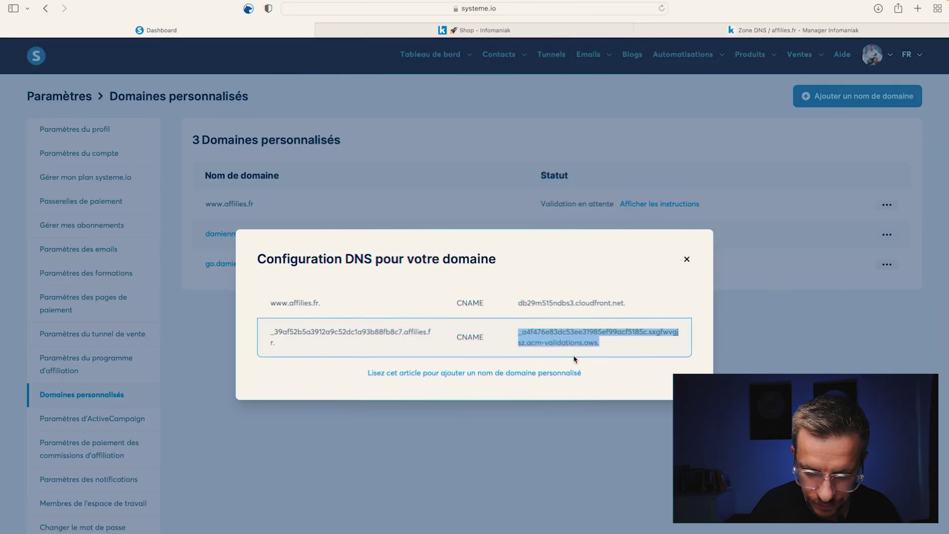
{"action": "left_click", "coordinate": [687, 260]}
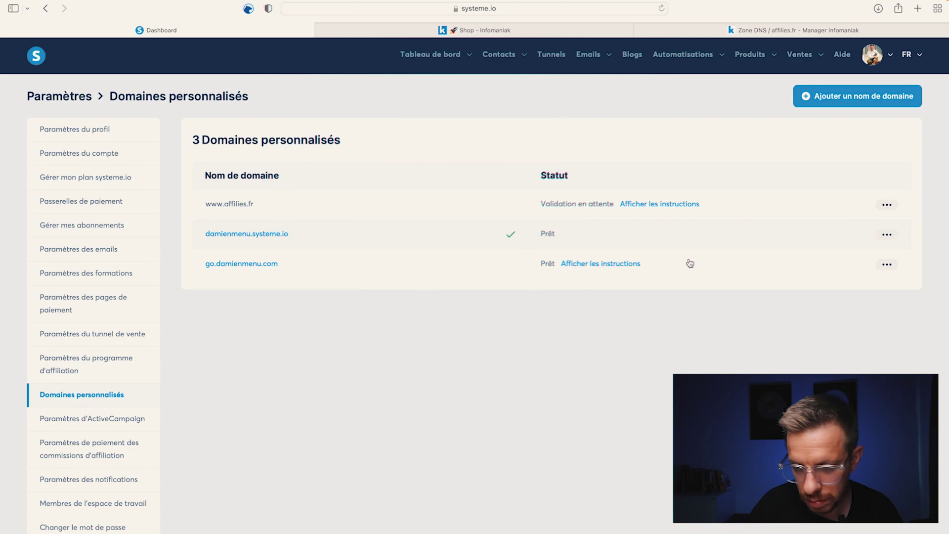
{"action": "left_click", "coordinate": [662, 8]}
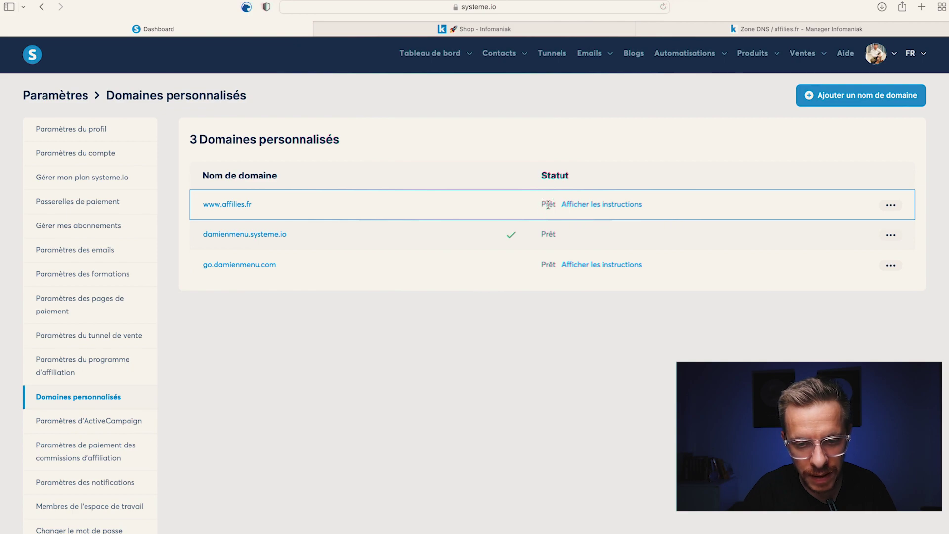
{"action": "double_click", "coordinate": [548, 205]}
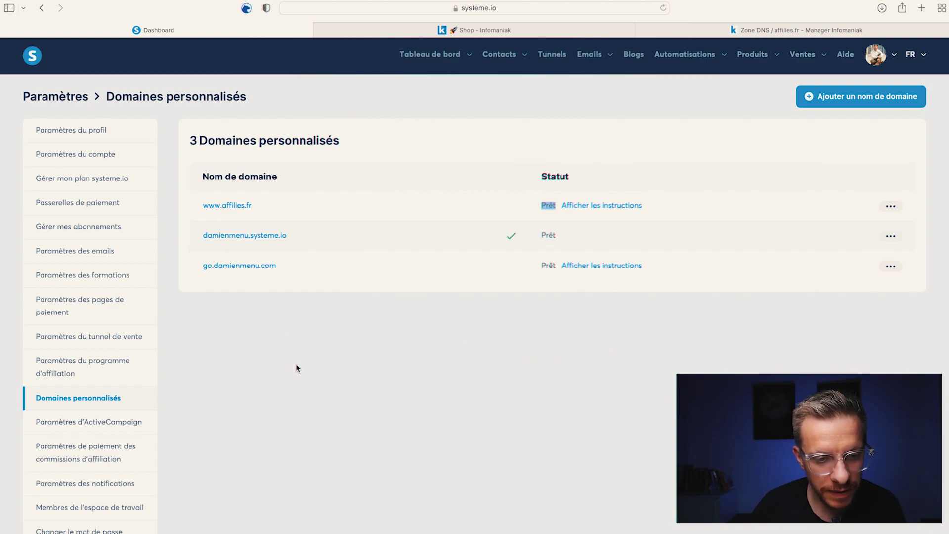
{"action": "left_click", "coordinate": [891, 207]}
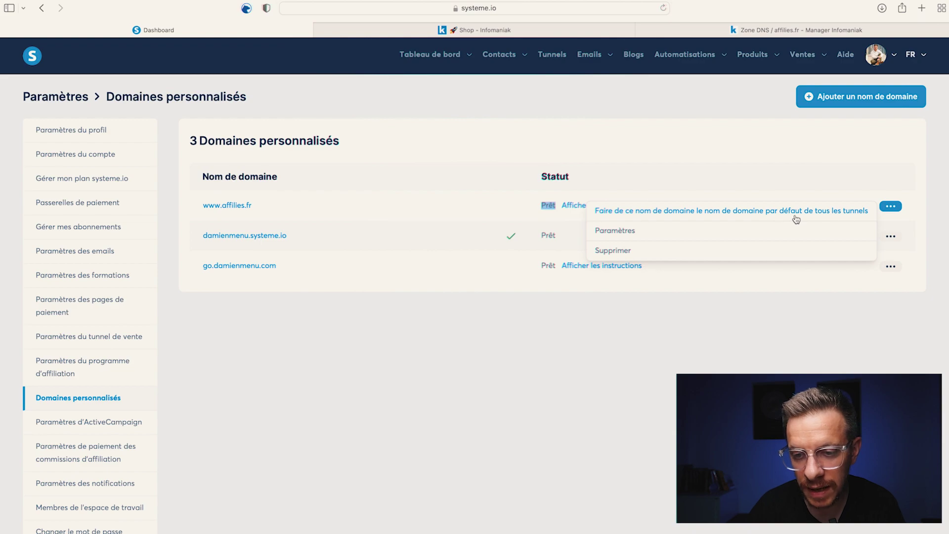
{"action": "left_click", "coordinate": [773, 368]}
{"action": "left_click", "coordinate": [554, 61]}
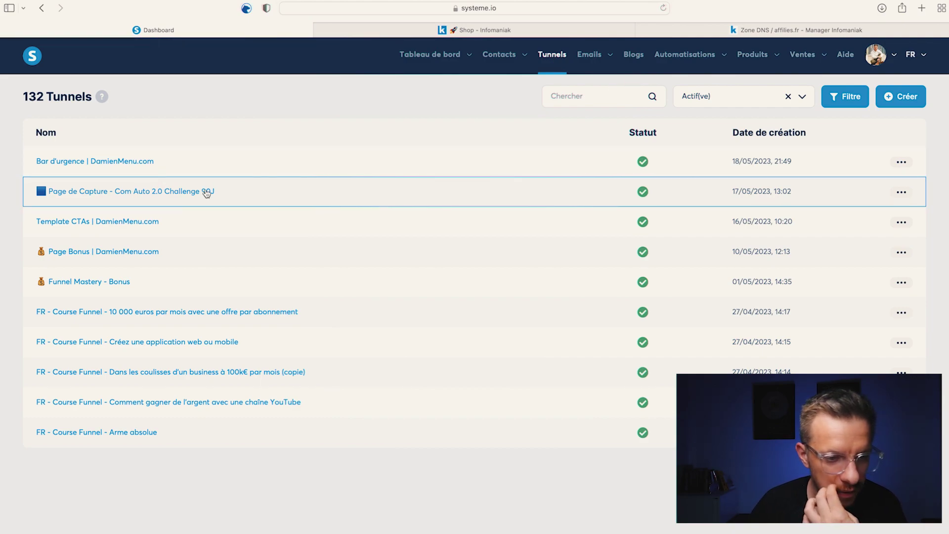
{"action": "left_click", "coordinate": [903, 194]}
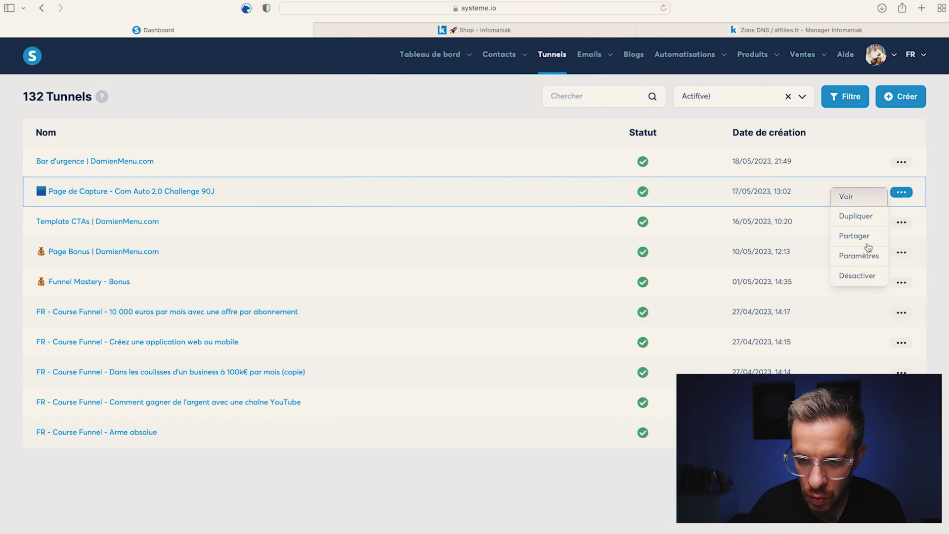
{"action": "left_click", "coordinate": [861, 256]}
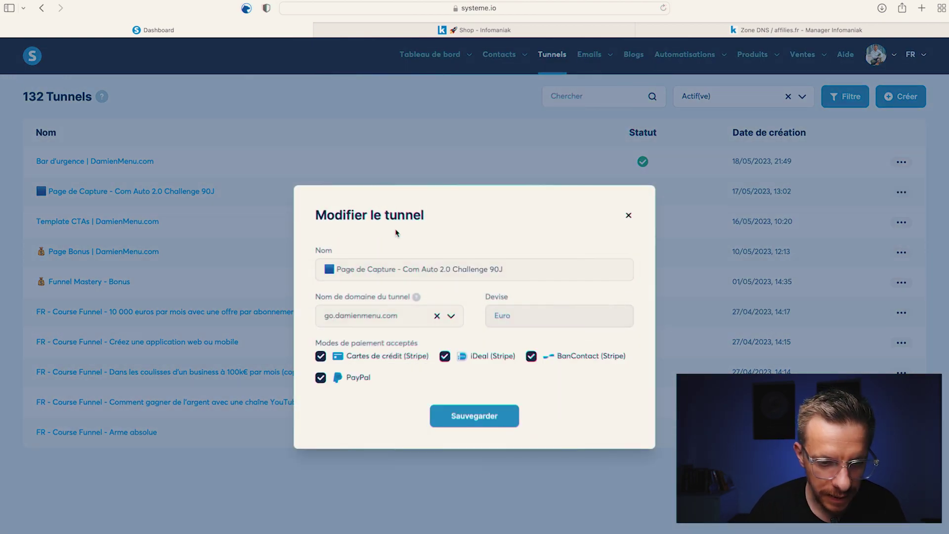
{"action": "left_click", "coordinate": [450, 316]}
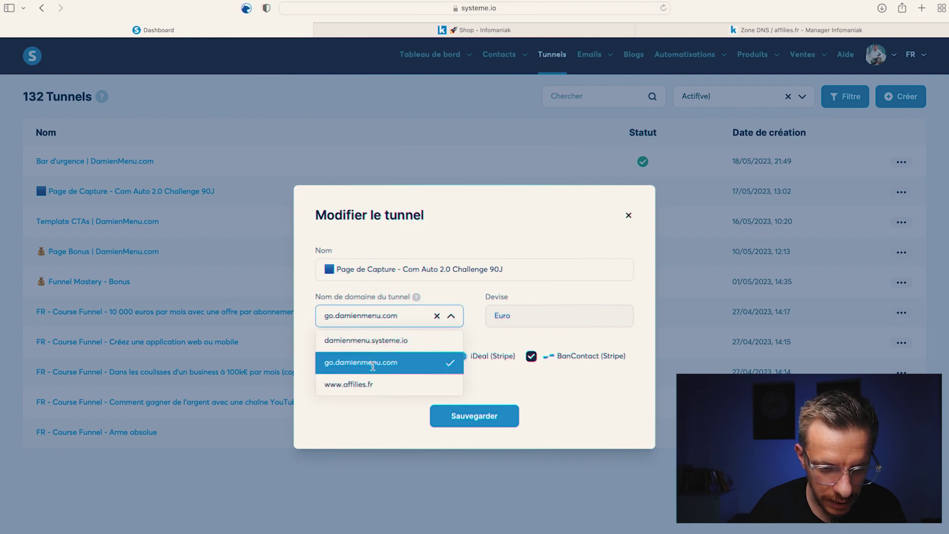
{"action": "left_click", "coordinate": [368, 384]}
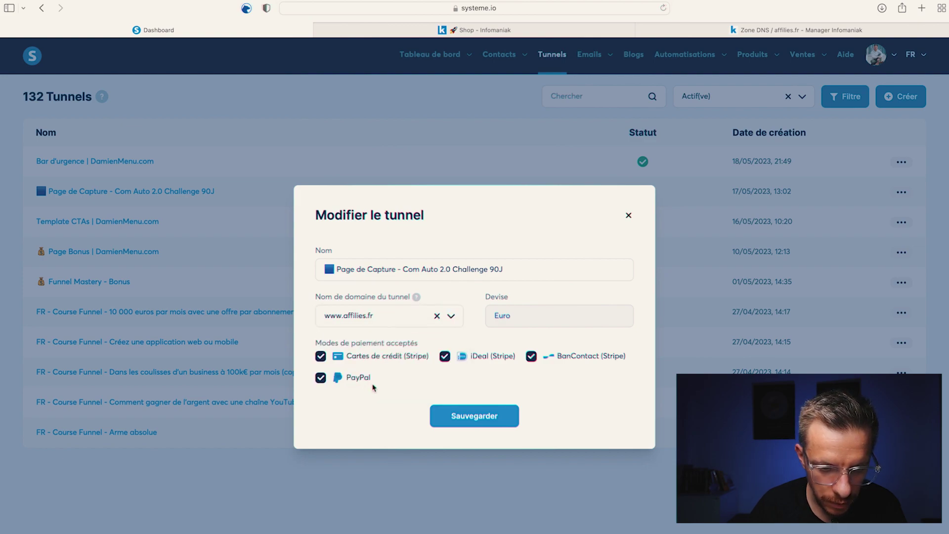
{"action": "left_click", "coordinate": [474, 416]}
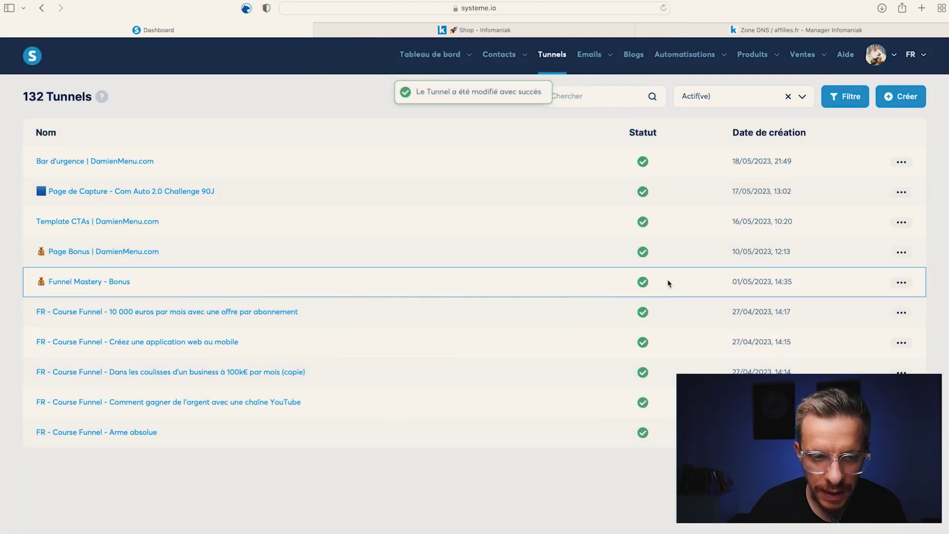
- View the live page of the funnel "Page de Capture - Com Auto 2.0 Challenge 90J" and inspect its full web address
{"action": "left_click", "coordinate": [903, 192]}
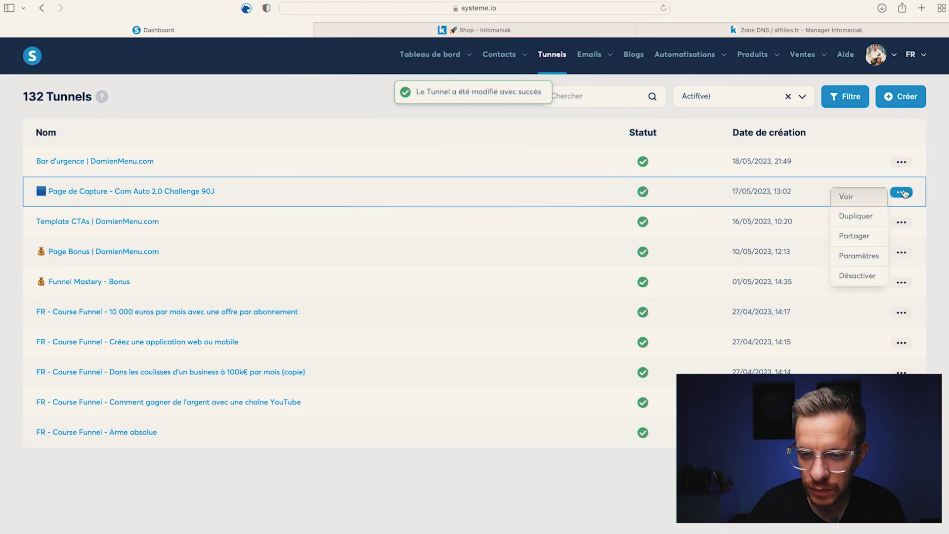
{"action": "left_click", "coordinate": [878, 198]}
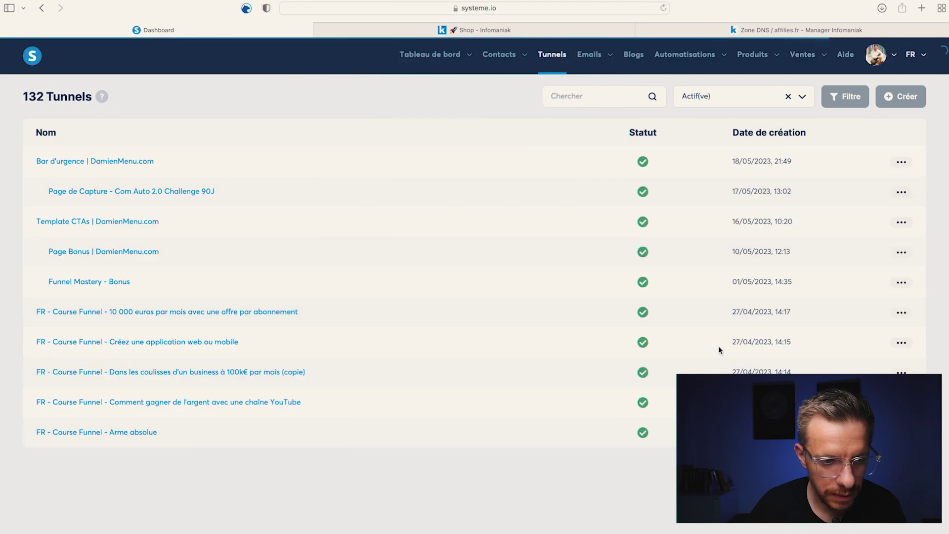
{"action": "left_click", "coordinate": [905, 201]}
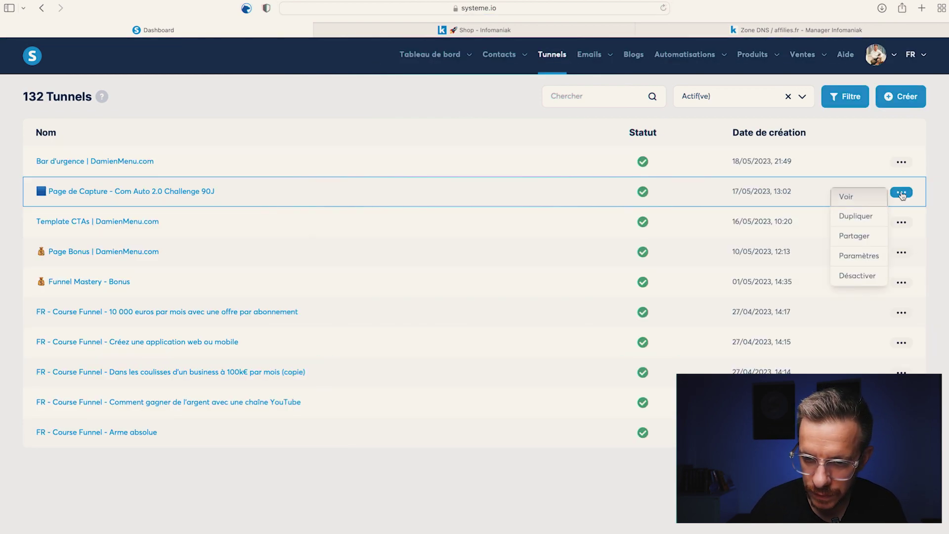
{"action": "left_click", "coordinate": [858, 195]}
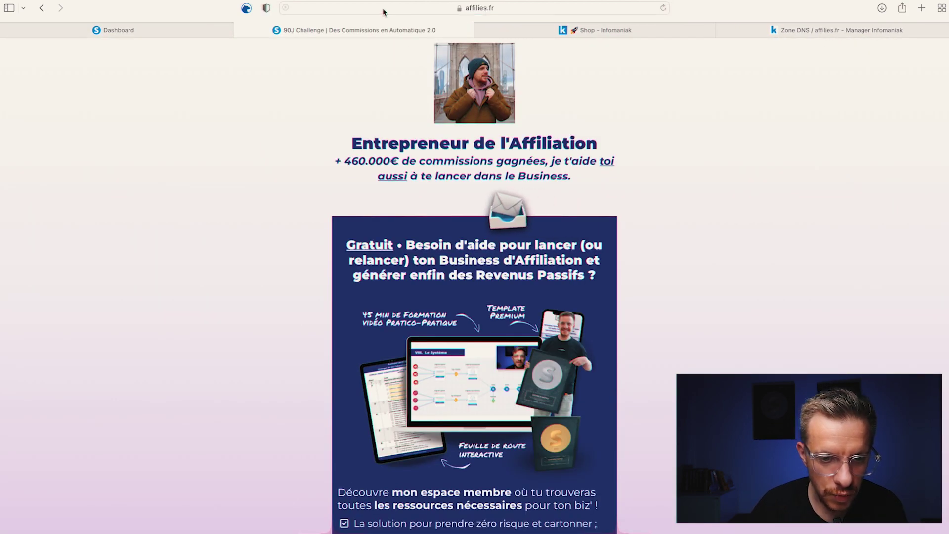
{"action": "left_click", "coordinate": [385, 10]}
{"action": "left_click", "coordinate": [383, 9]}
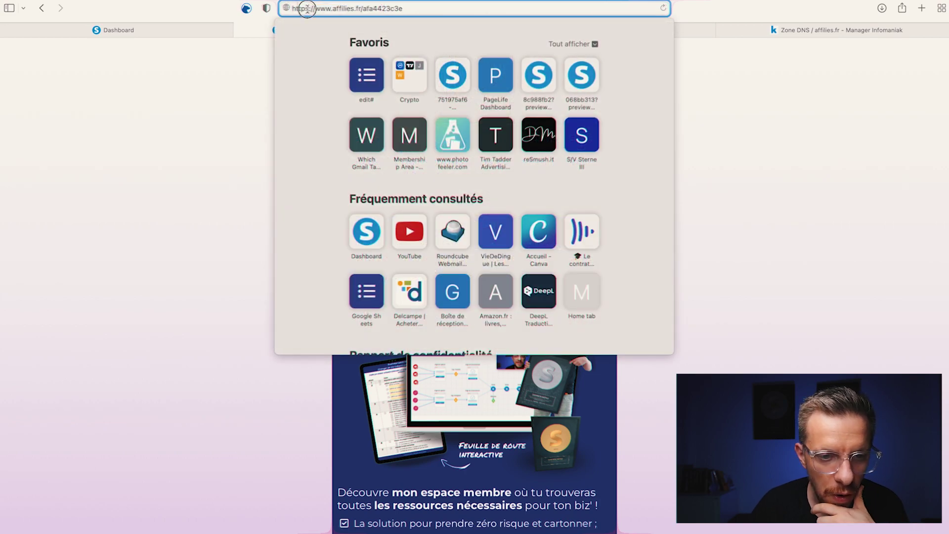
{"action": "left_click_drag", "start_coordinate": [307, 8], "coordinate": [421, 9]}
{"action": "left_click", "coordinate": [422, 9]}
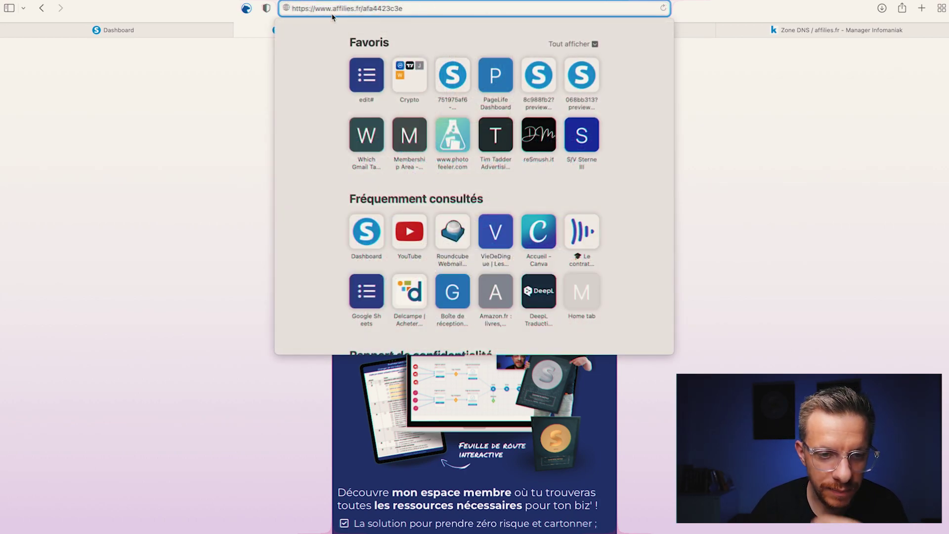
{"action": "left_click_drag", "start_coordinate": [333, 8], "coordinate": [292, 9]}
{"action": "key", "text": "BackSpace"}
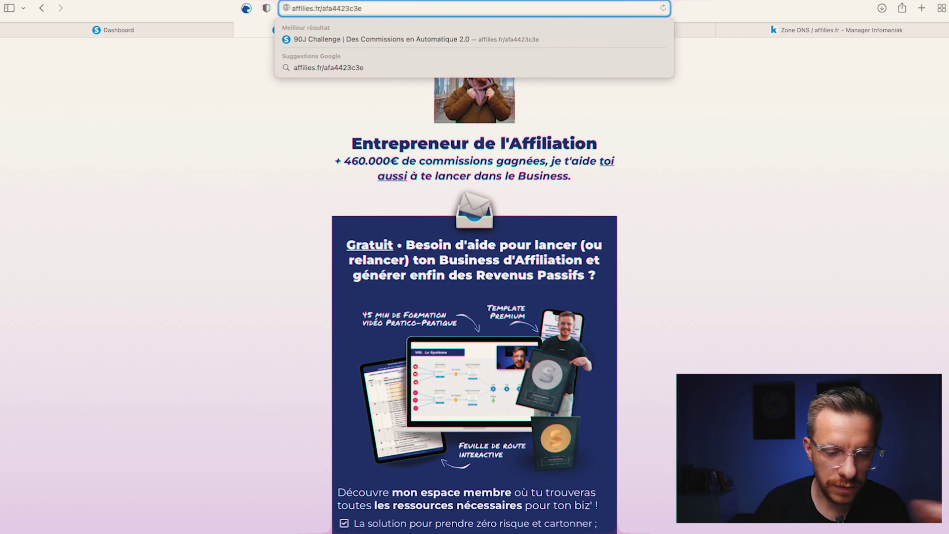
{"action": "key", "text": "Return"}
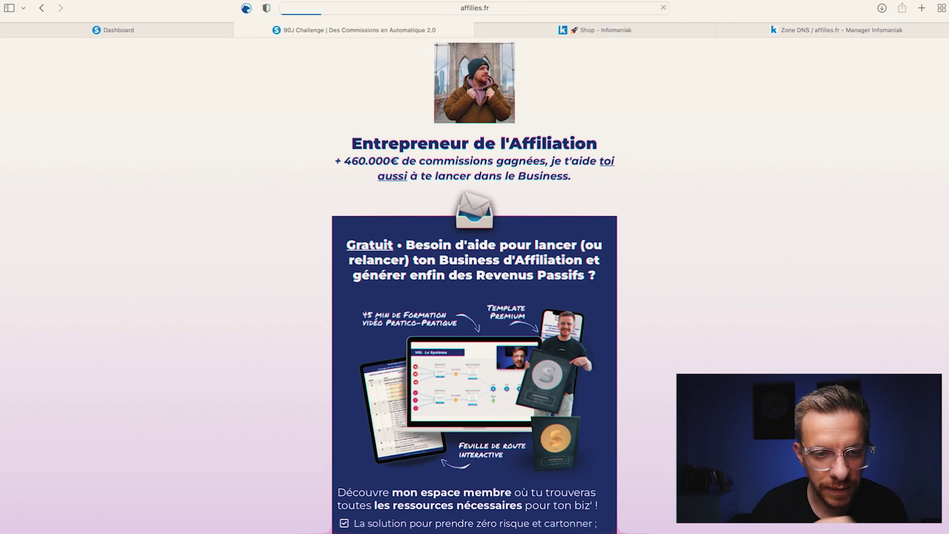
{"action": "left_click", "coordinate": [327, 9]}
{"action": "left_click", "coordinate": [323, 9]}
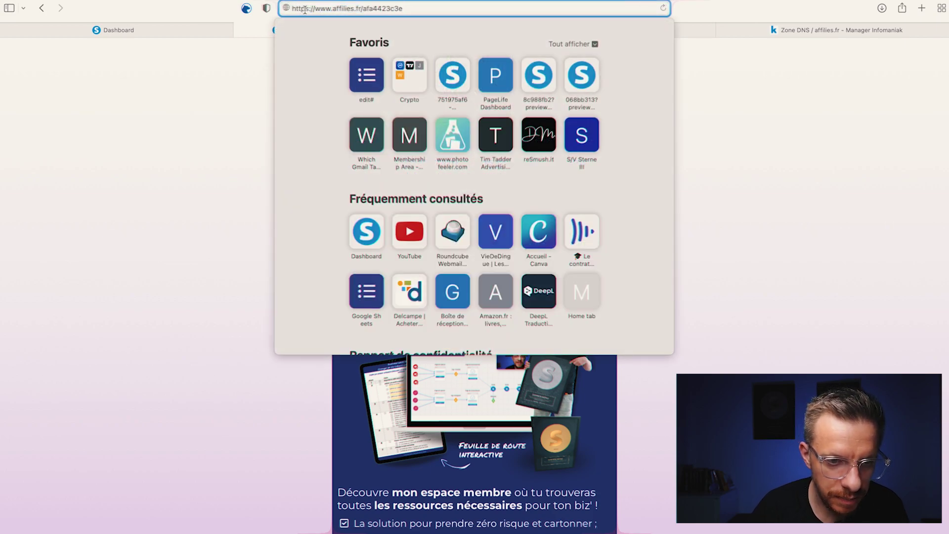
{"action": "left_click", "coordinate": [233, 238]}
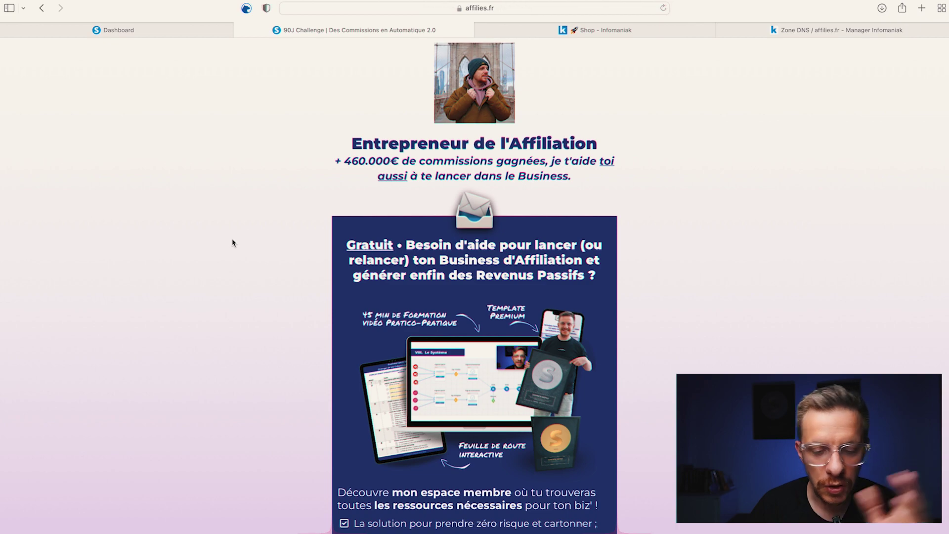